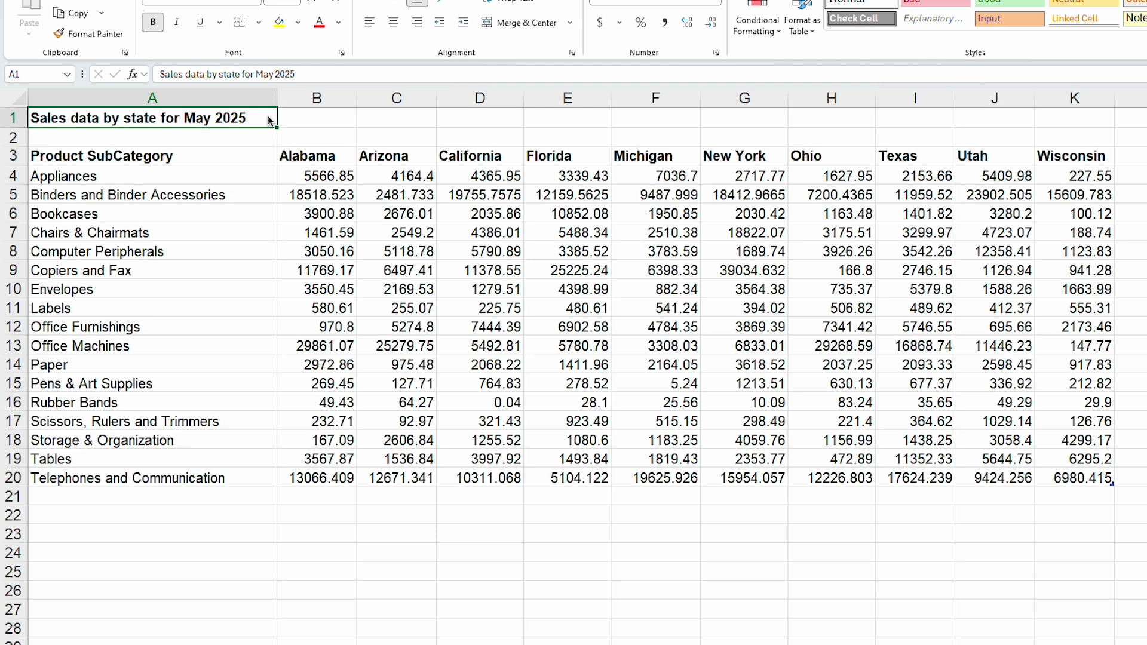
Highlight the state headers, the subcategory list and several individual sales figures
left_click_drag(305, 158, 1099, 156)
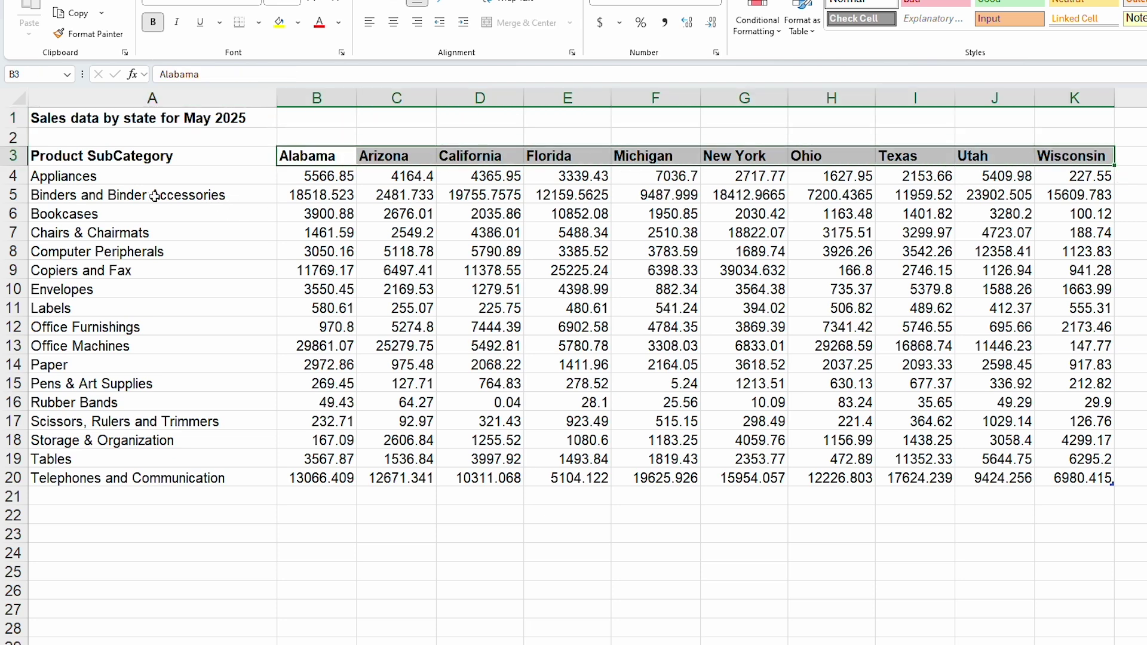
left_click_drag(145, 175, 167, 478)
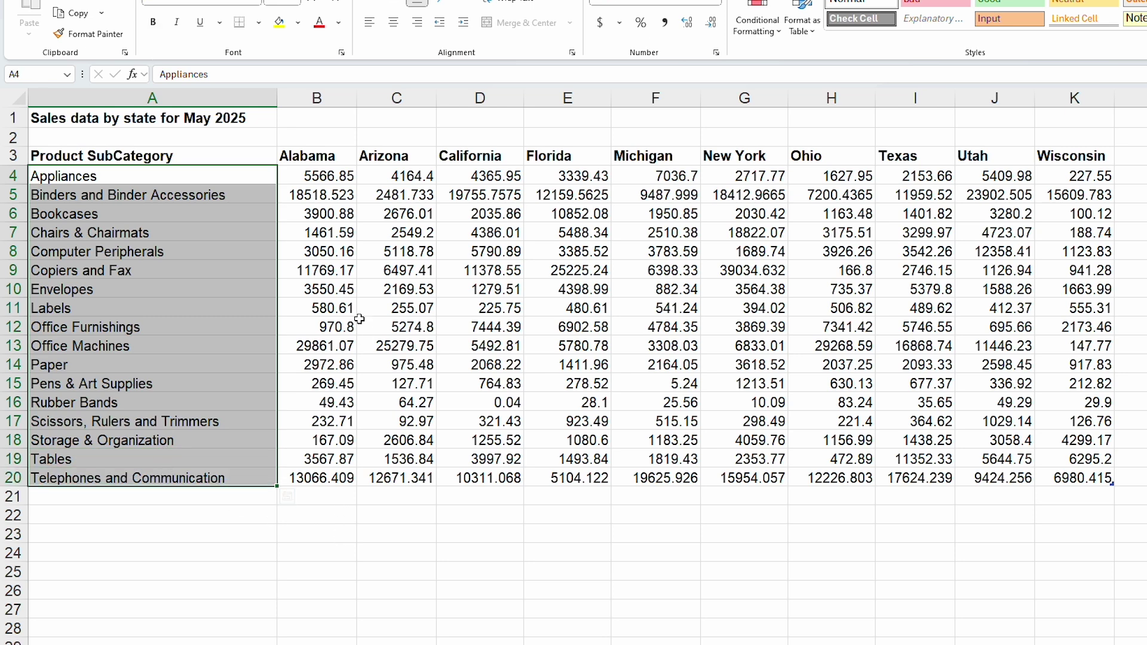
left_click(328, 176)
left_click(399, 196)
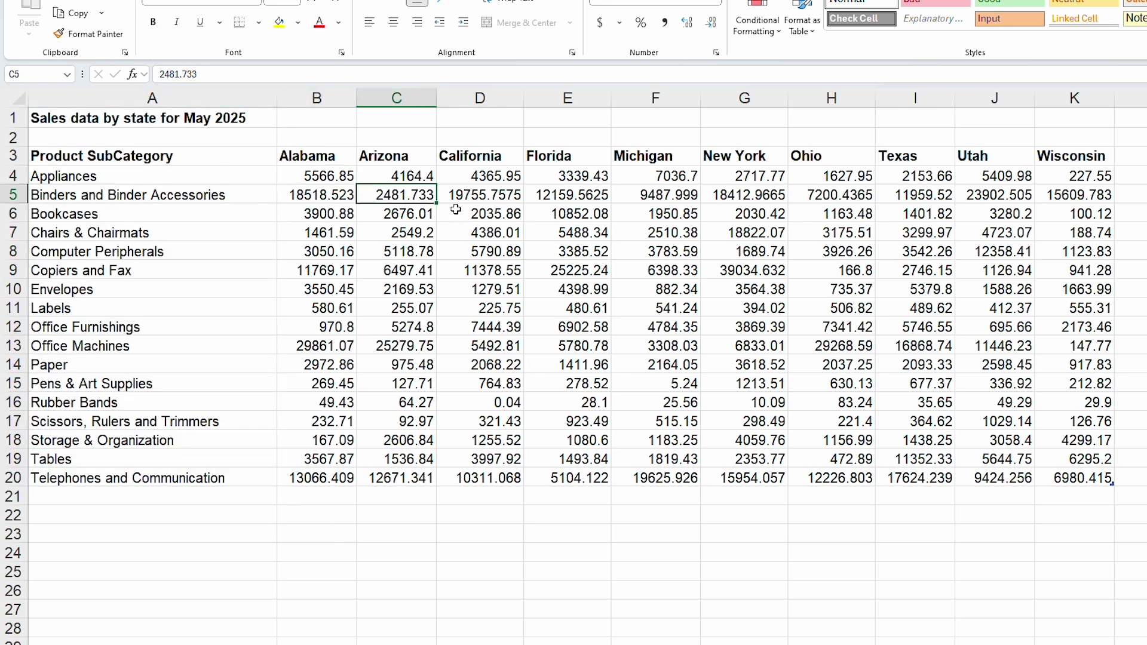
left_click(466, 213)
left_click(541, 230)
left_click(633, 259)
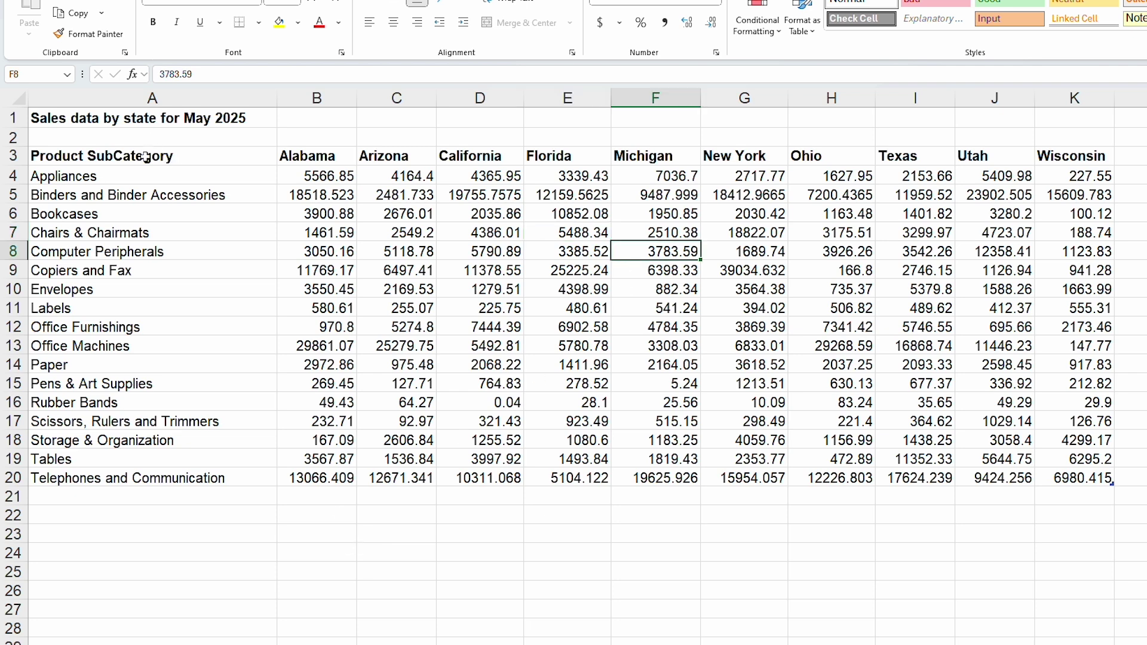
Insert a stacked column chart of the whole sales table, move it, then delete it
left_click_drag(146, 156, 1096, 478)
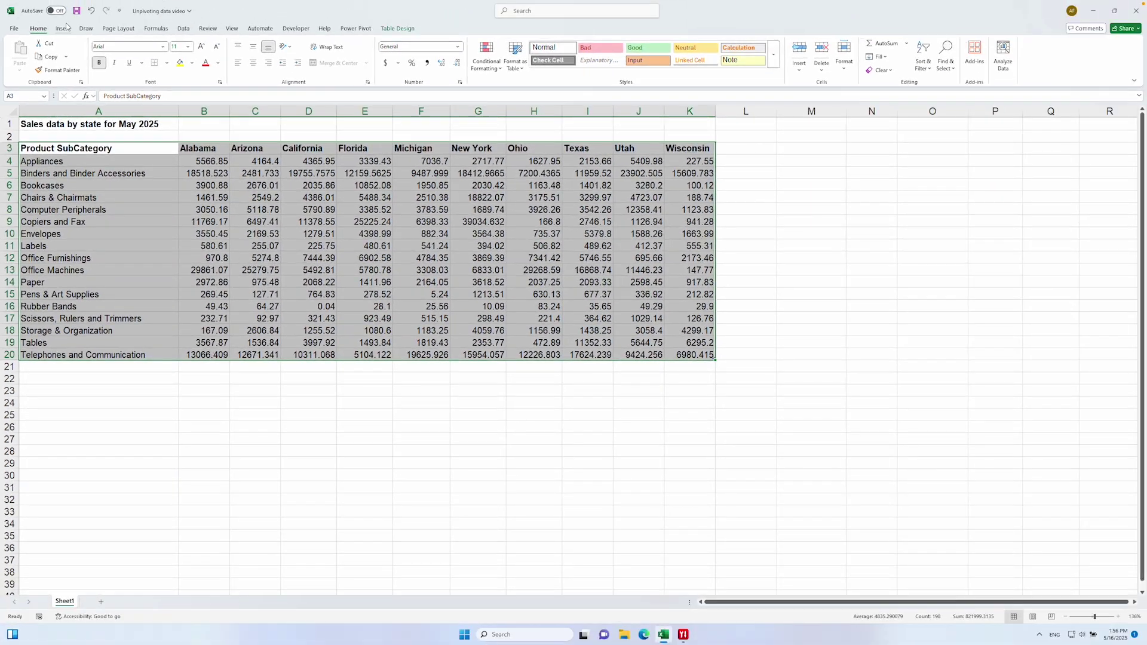
left_click(63, 28)
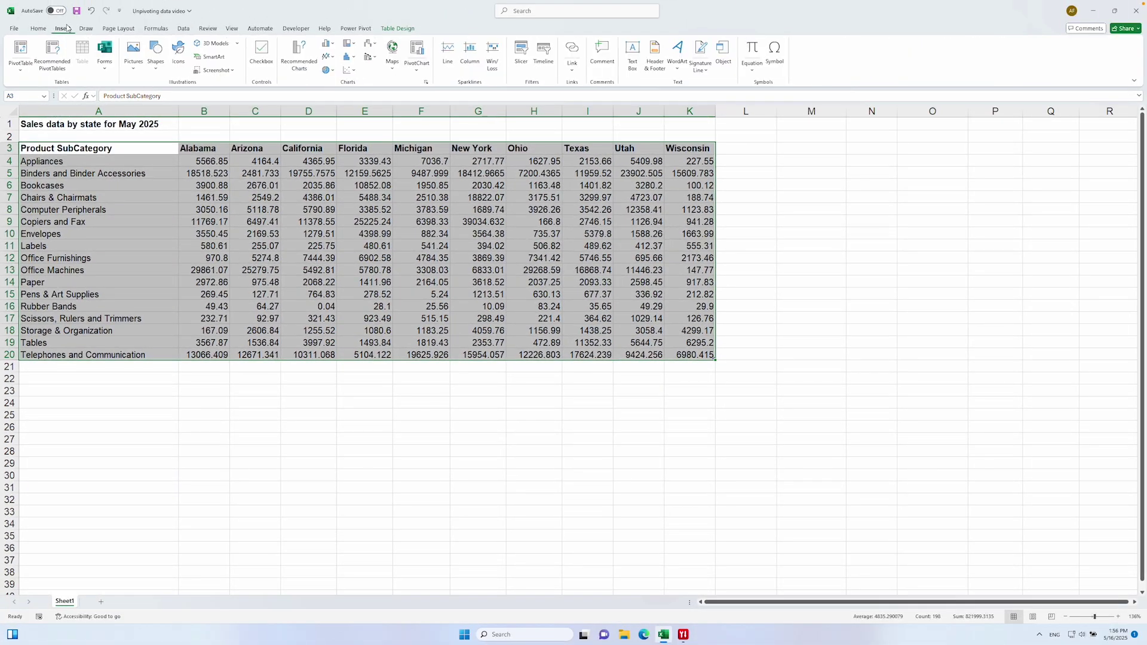
left_click(328, 43)
left_click(357, 75)
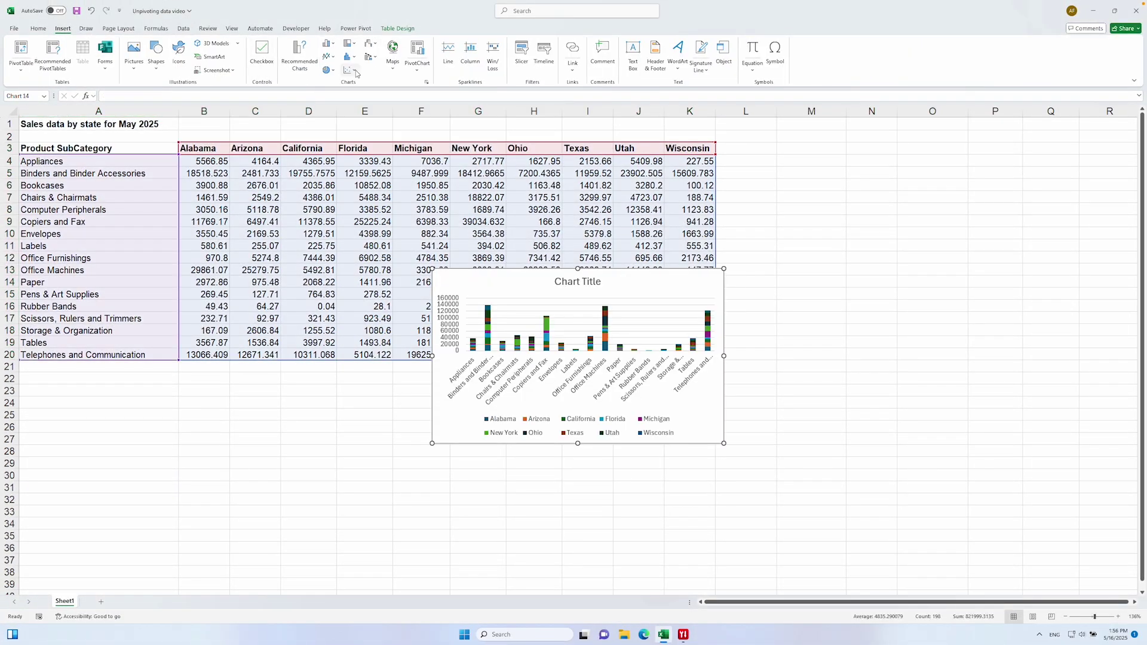
left_click_drag(661, 290, 923, 338)
key("Delete")
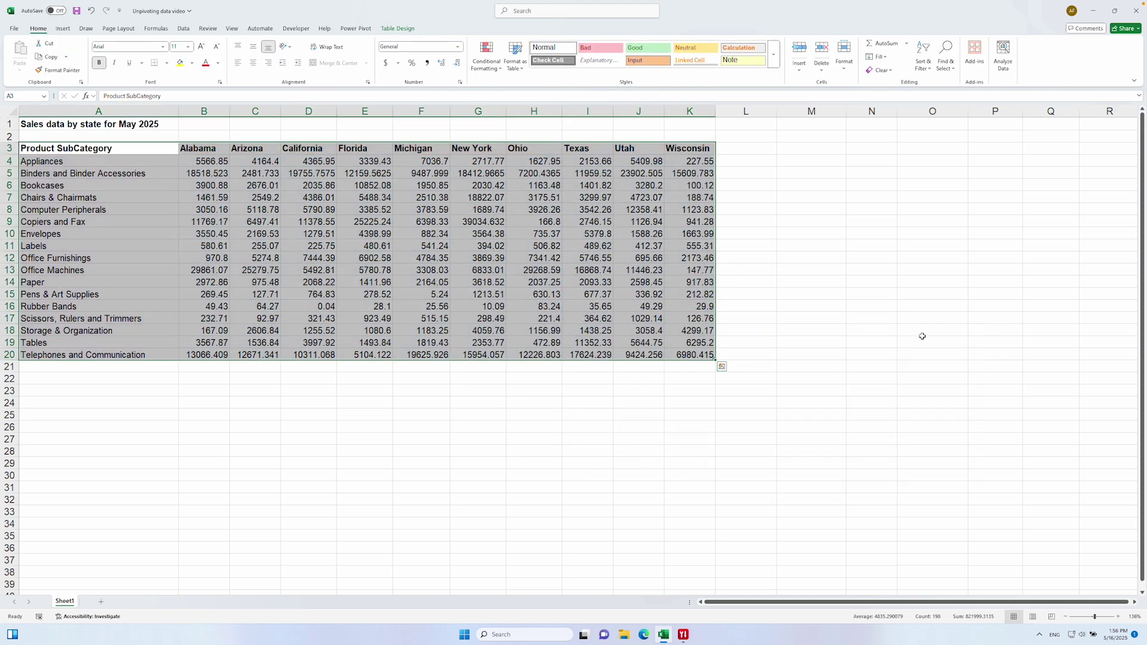
Review all the sales values and state headers, ending on the Alabama column
left_click(166, 126)
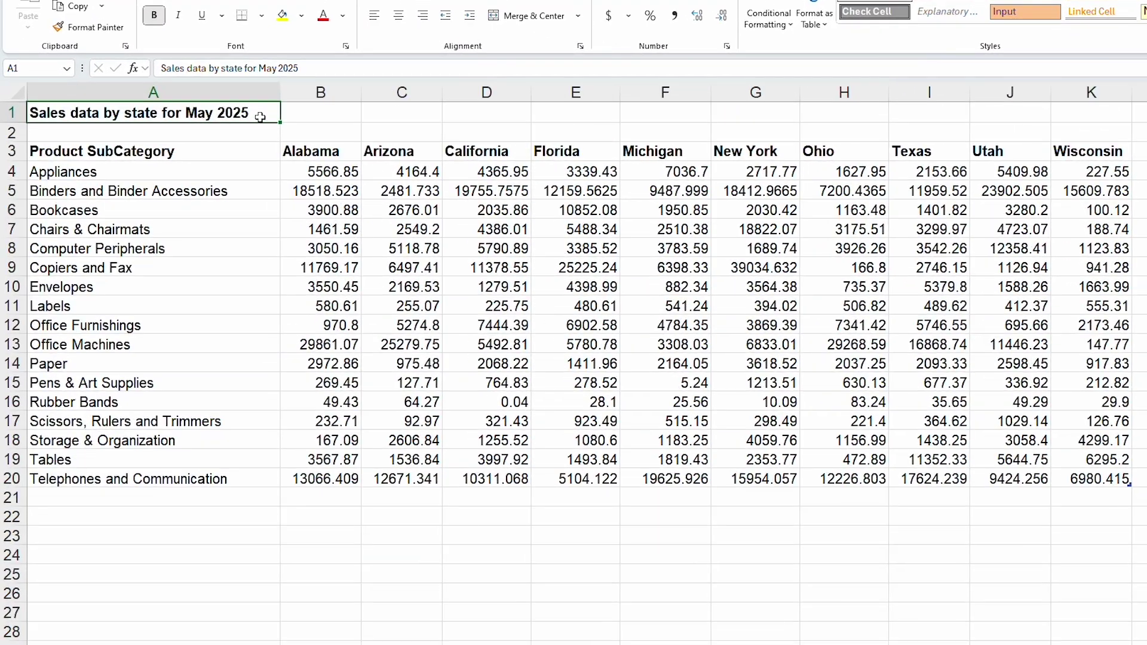
left_click_drag(326, 172, 1105, 481)
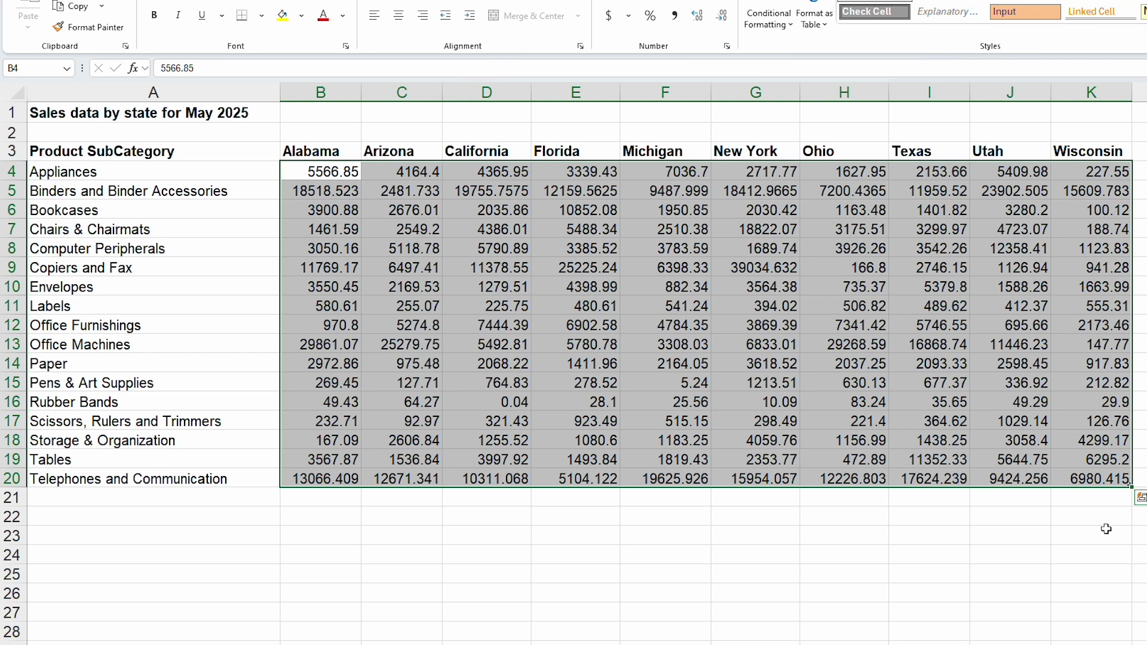
left_click(189, 116)
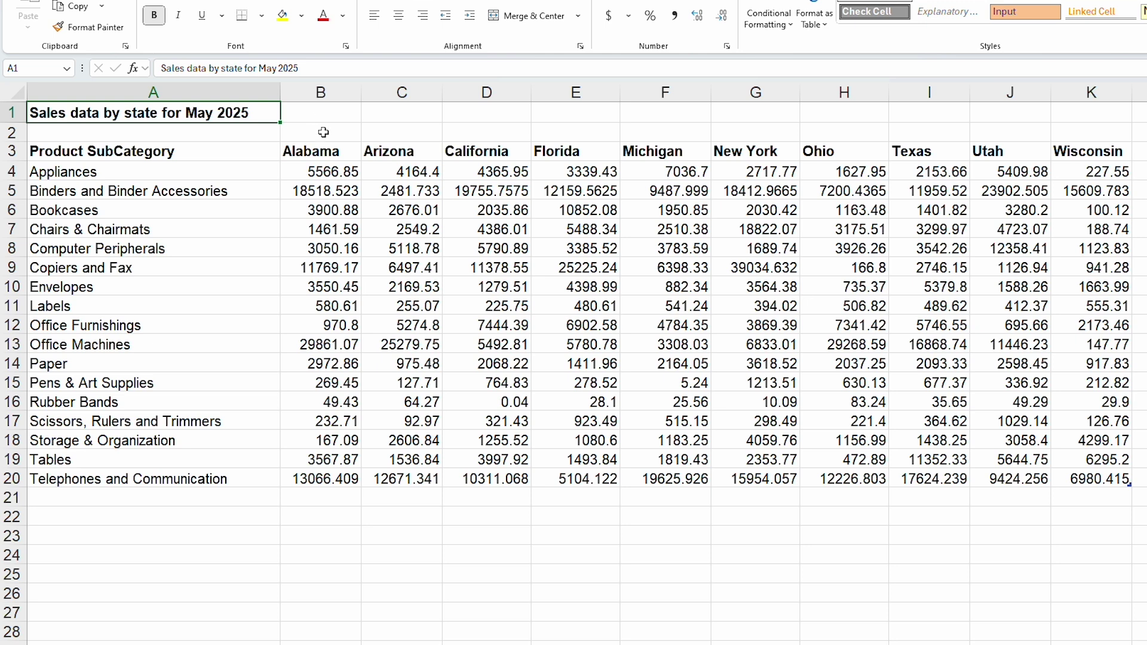
left_click(330, 153)
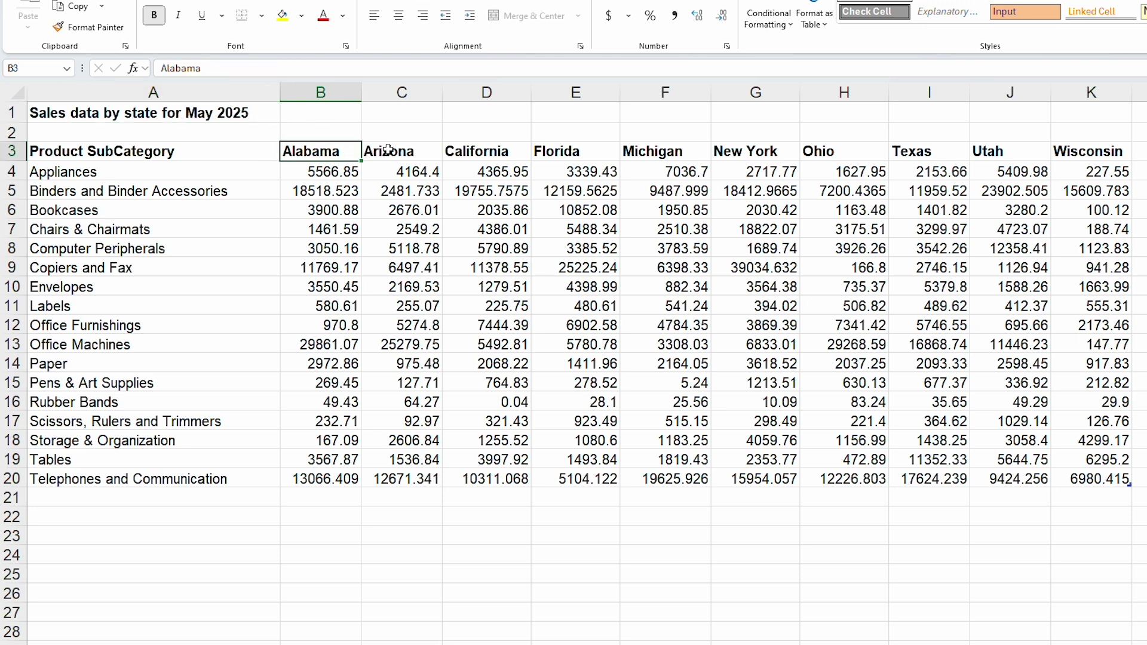
left_click(388, 150)
left_click(471, 151)
left_click(546, 150)
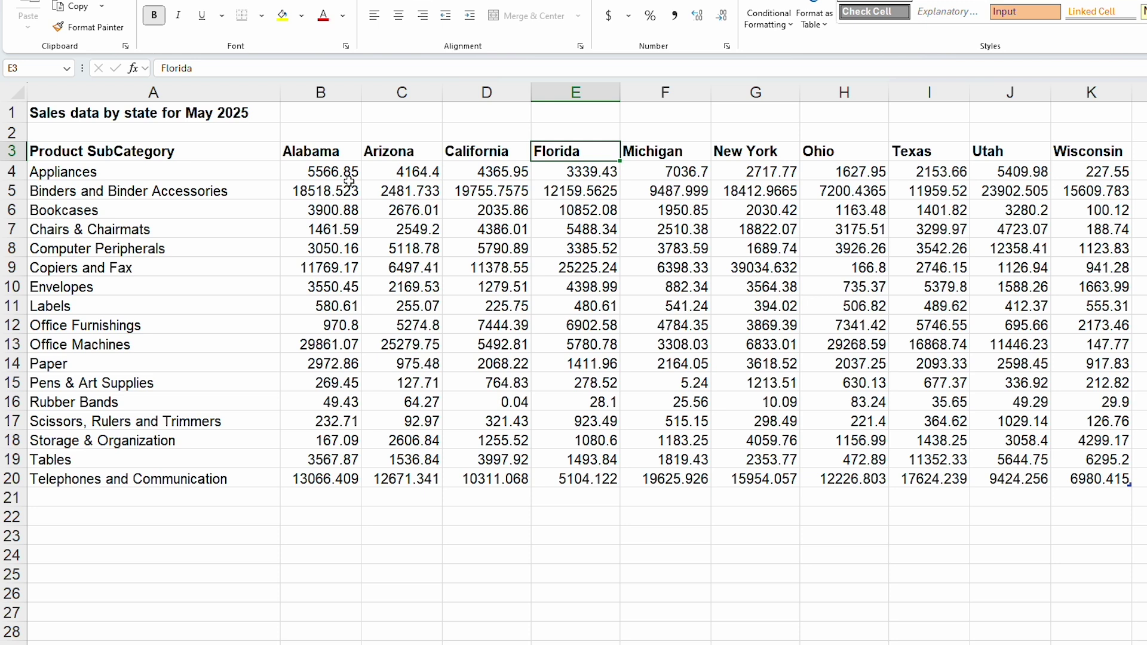
left_click_drag(323, 152, 342, 479)
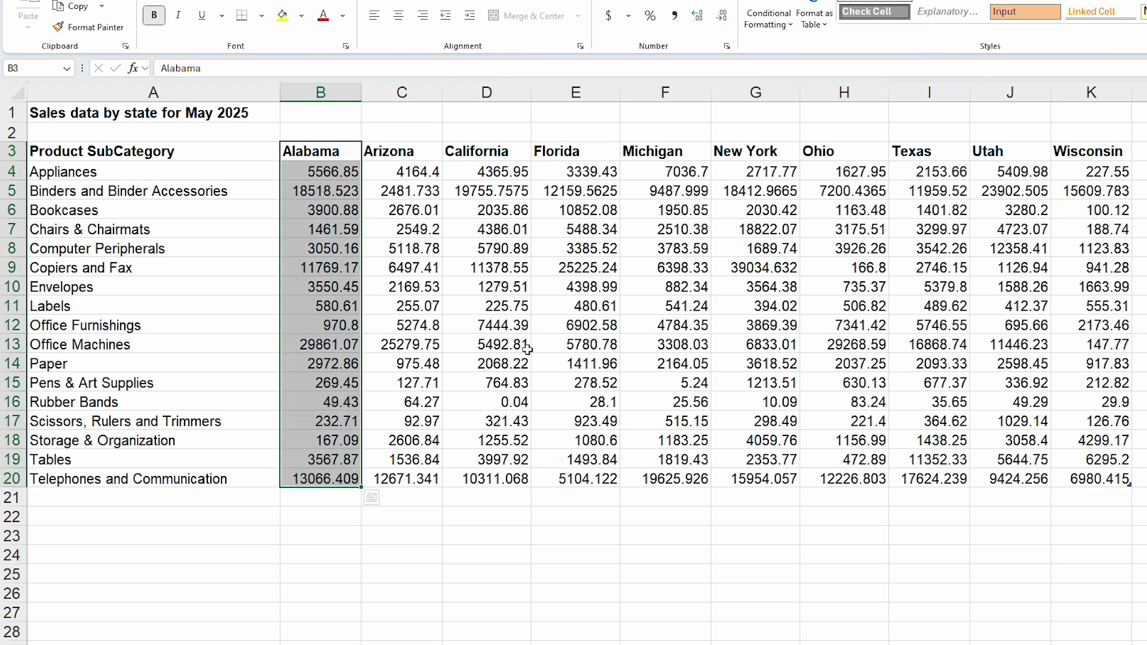
Highlight the Product SubCategory column and the Alabama through Florida headers
left_click(148, 153)
left_click_drag(149, 154, 172, 478)
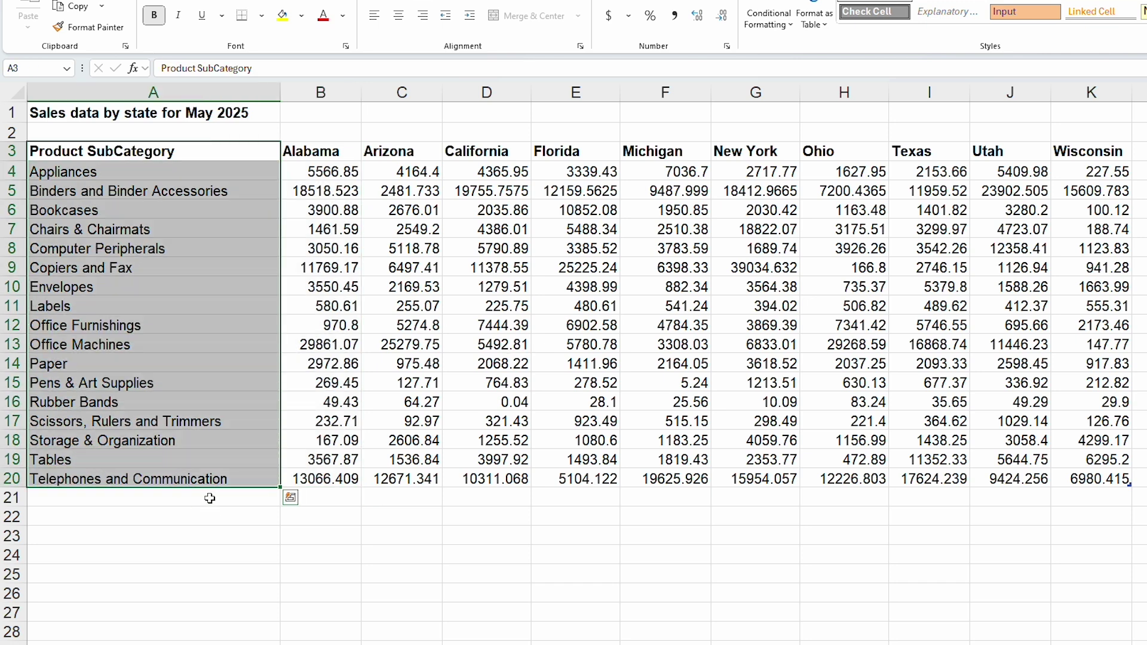
left_click(312, 153)
left_click(366, 150)
left_click(452, 152)
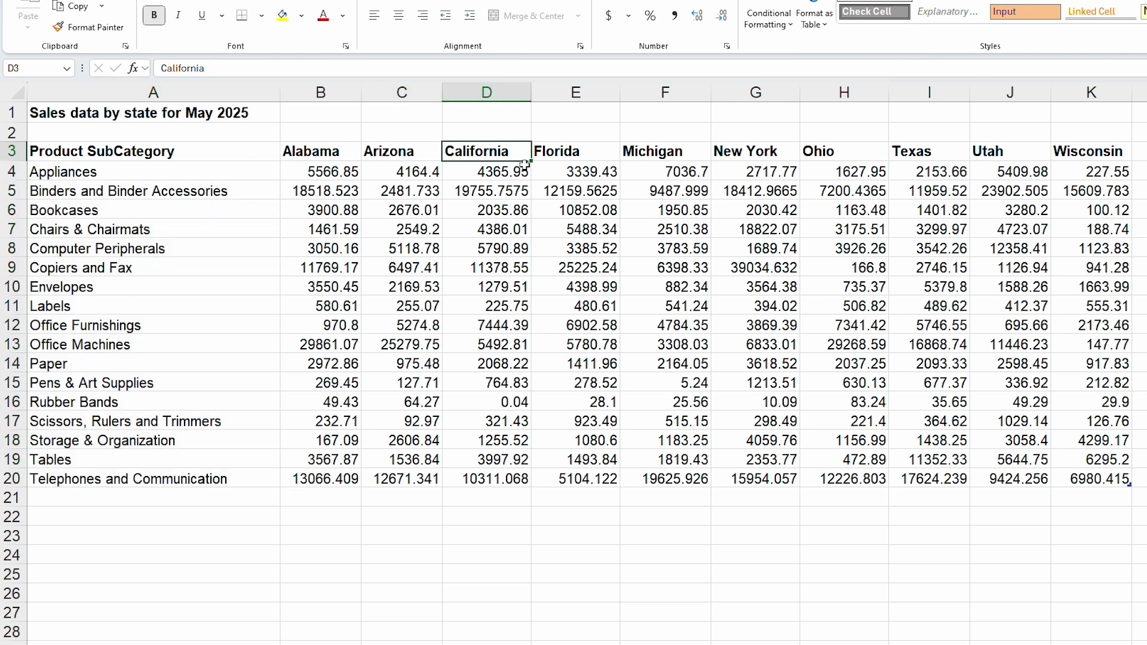
left_click(548, 154)
Highlight the Alabama and all sales values, then the Alabama, Arizona and California headers
left_click_drag(344, 172, 351, 480)
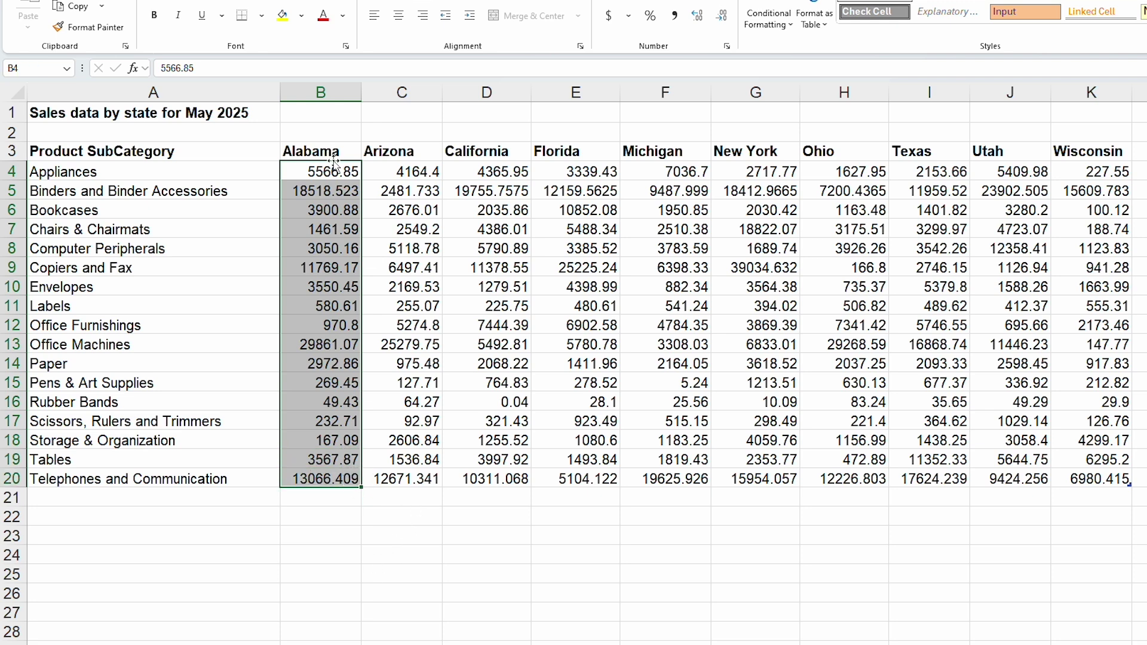
left_click_drag(333, 164, 1078, 476)
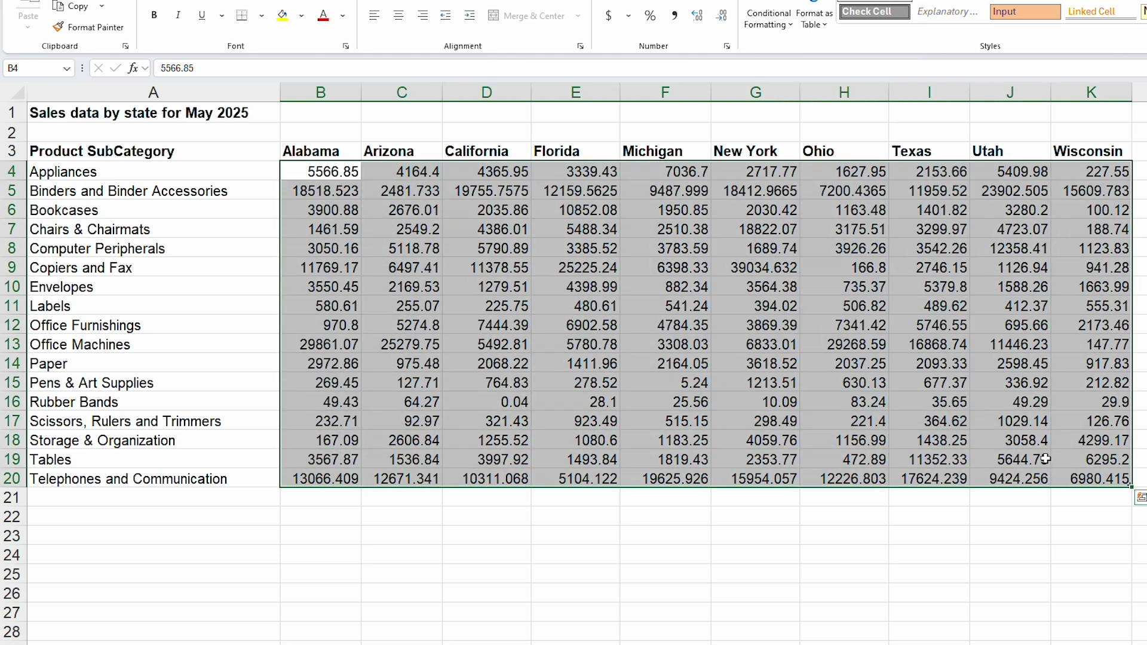
left_click(324, 150)
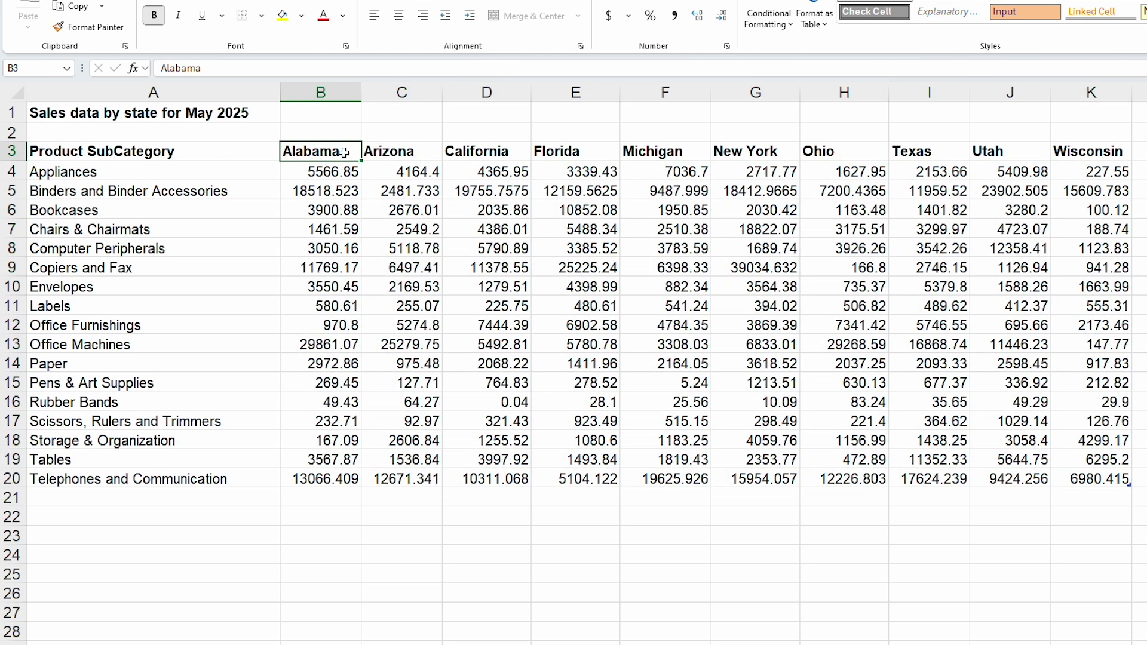
left_click(387, 153)
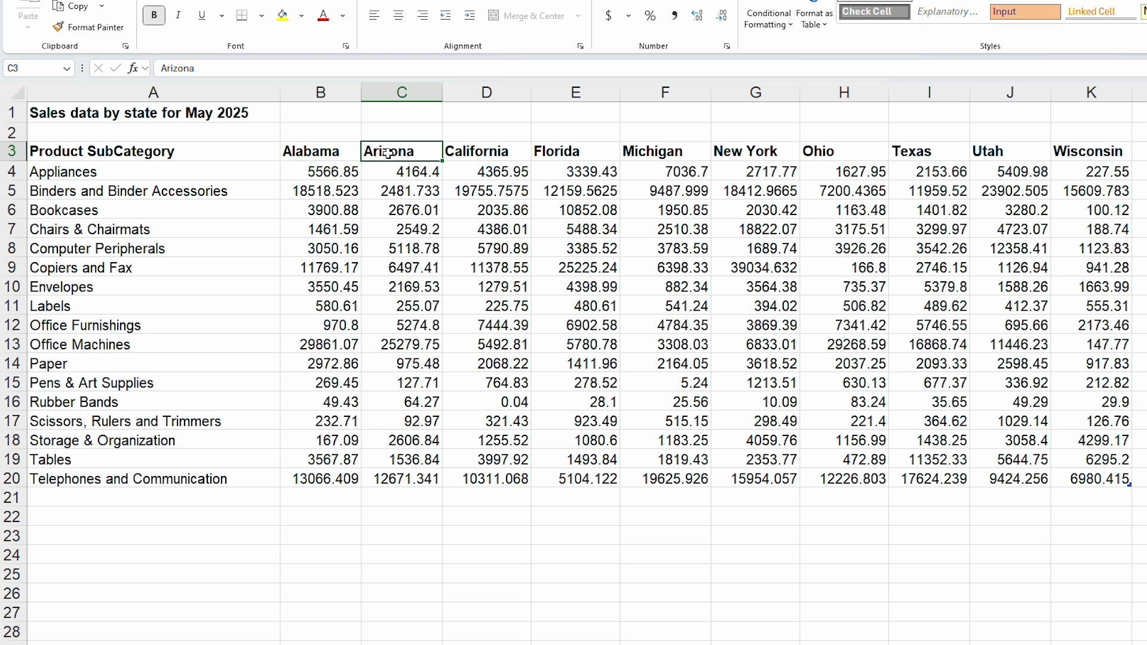
left_click(475, 152)
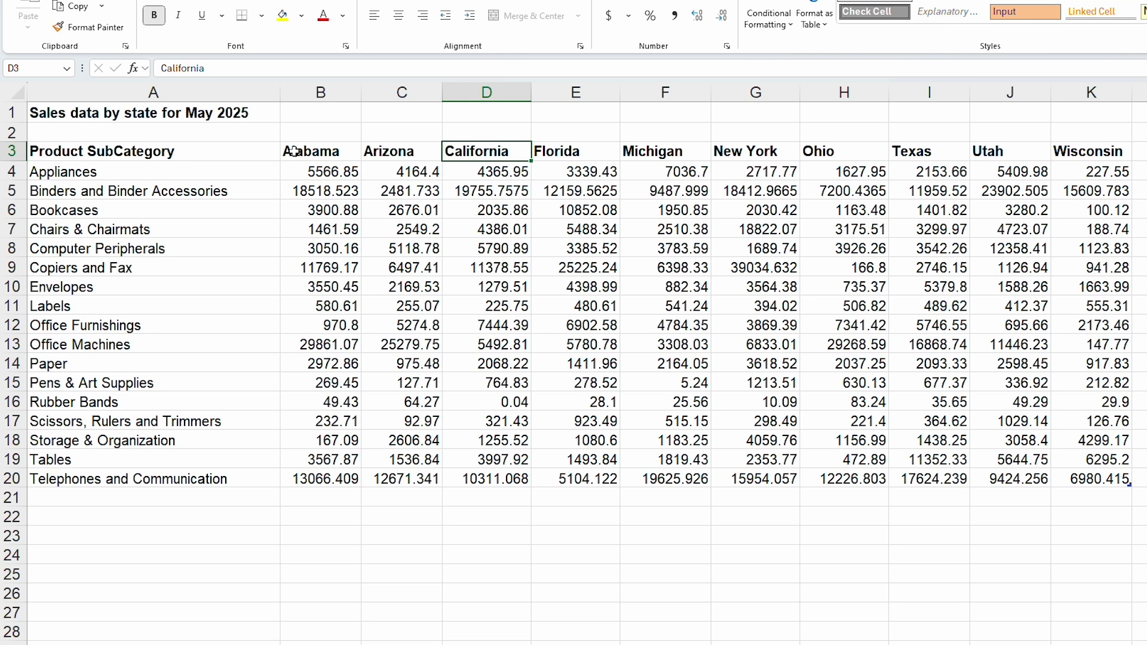
Copy the subcategory column A3:A20 with its header to A22
left_click_drag(147, 151, 177, 480)
key("ctrl+c")
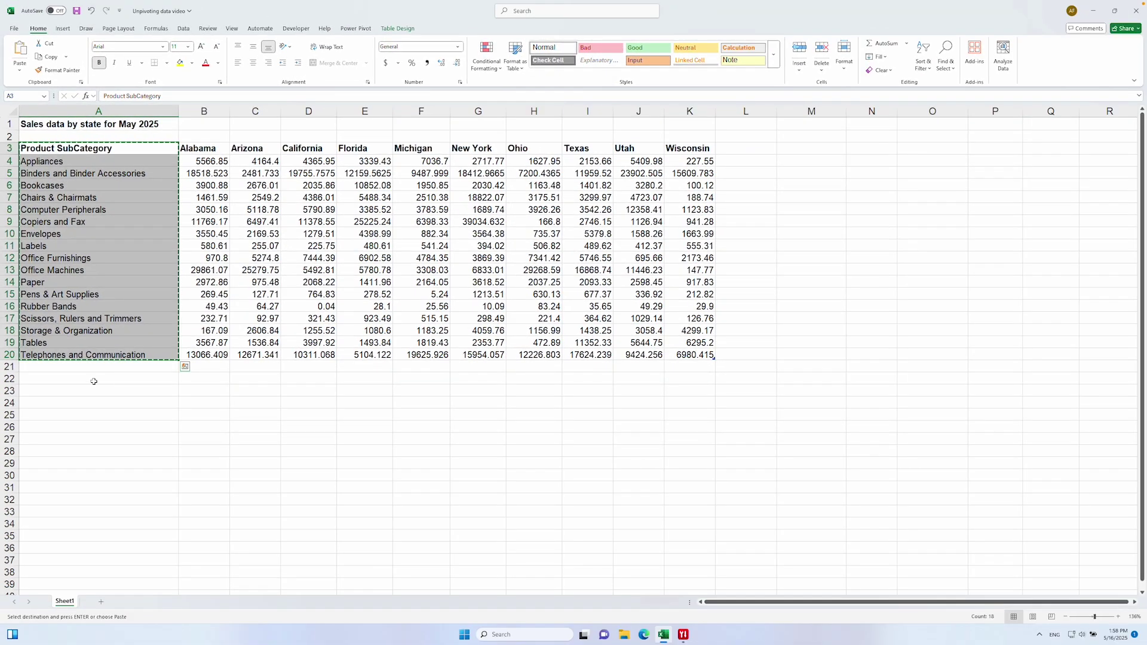
left_click(93, 381)
key("ctrl+v")
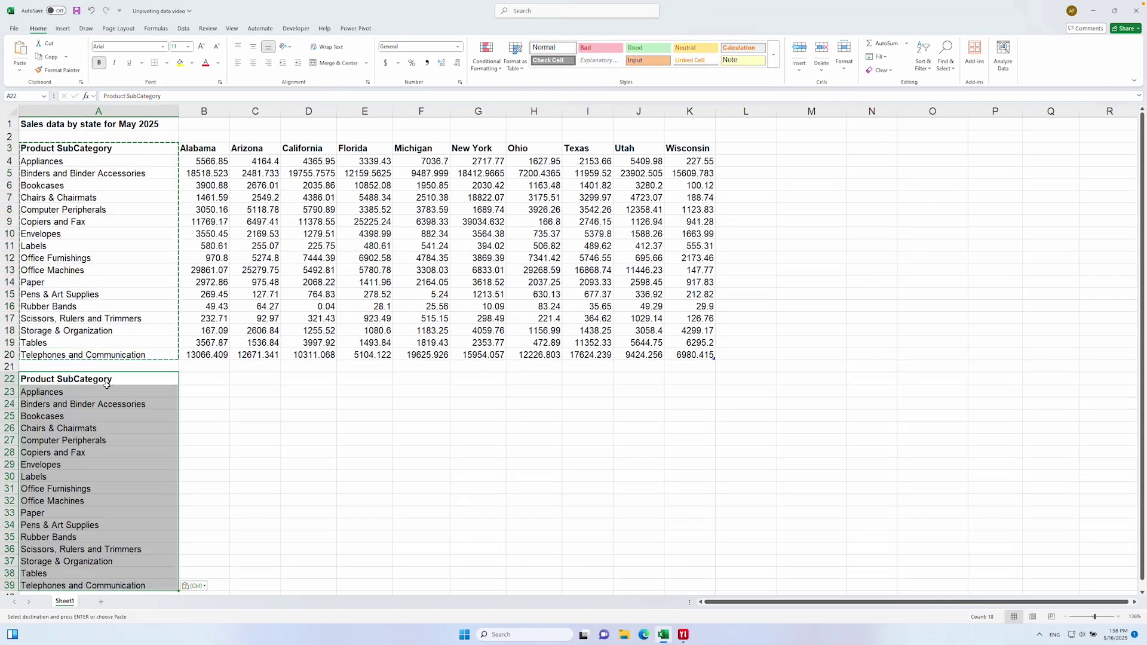
scroll(190, 406, "down", 2)
scroll(190, 406, "up", 2)
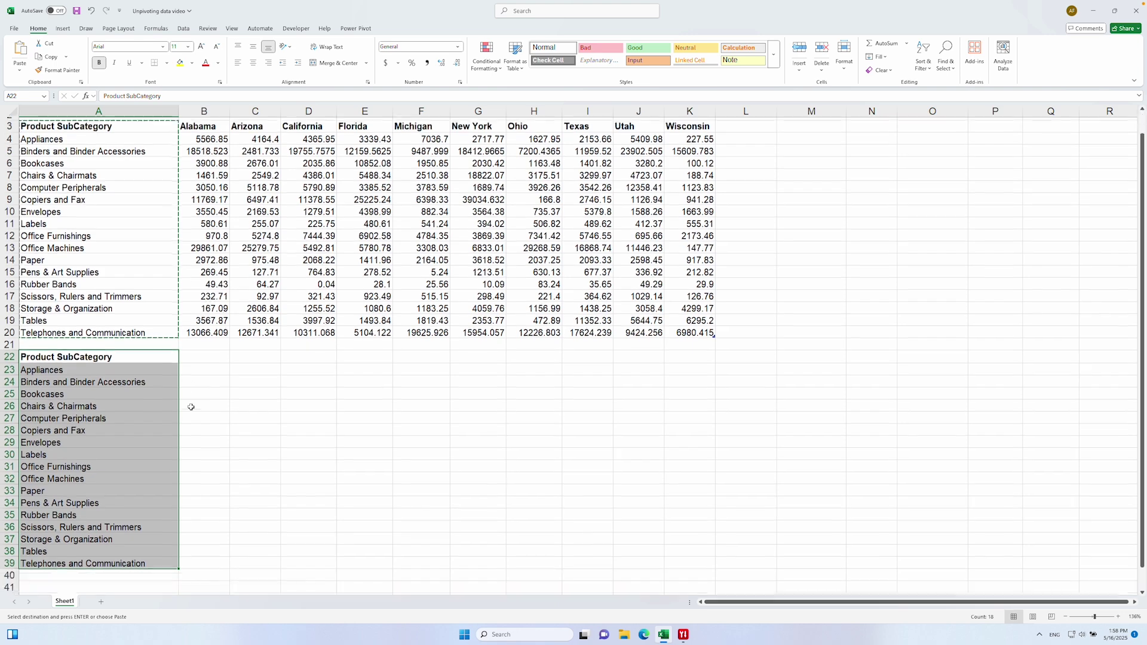
scroll(190, 407, "down", 1)
scroll(191, 406, "up", 1)
Enter the headers State in B22 and Sales in C22
left_click(203, 149)
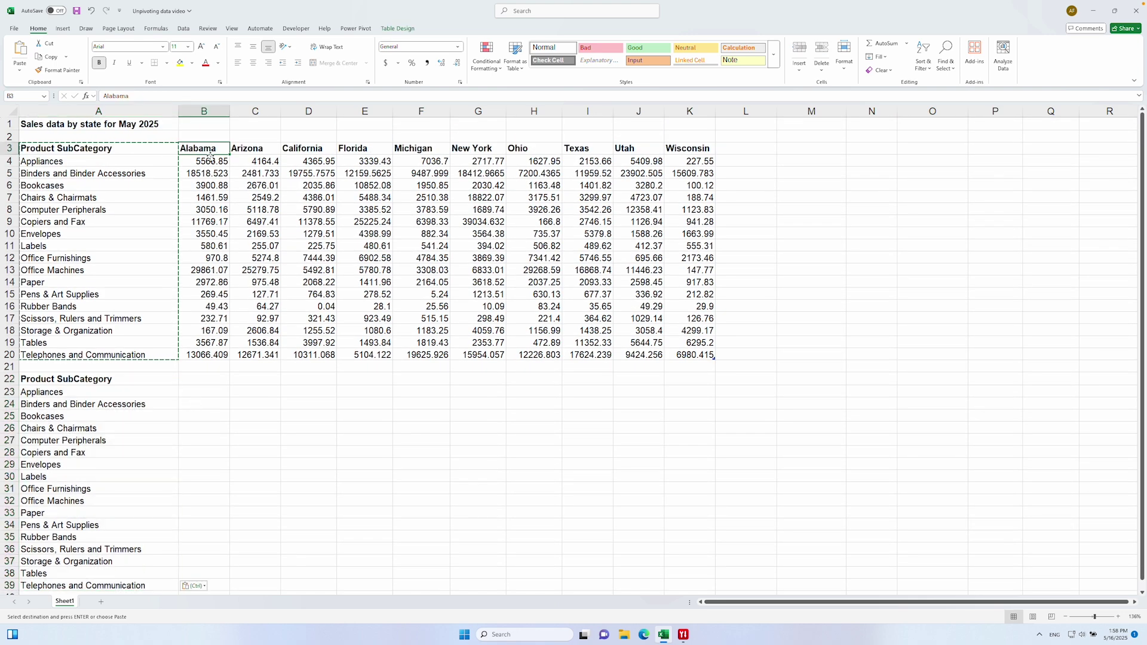
left_click(209, 378)
type("State")
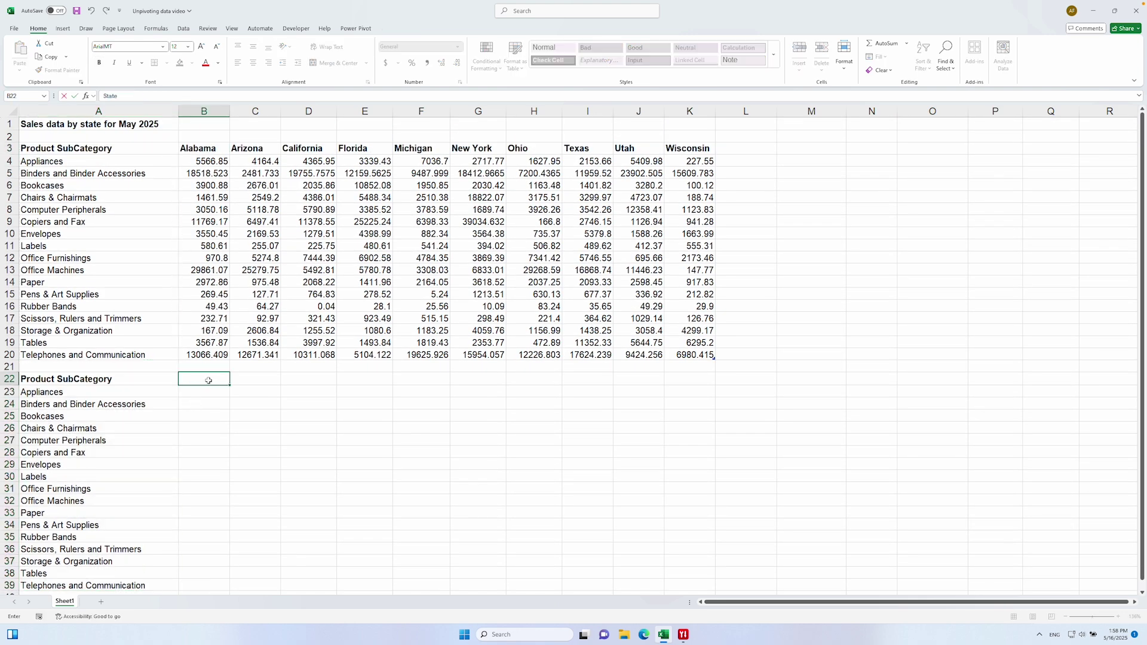
key("Tab")
type("Sales")
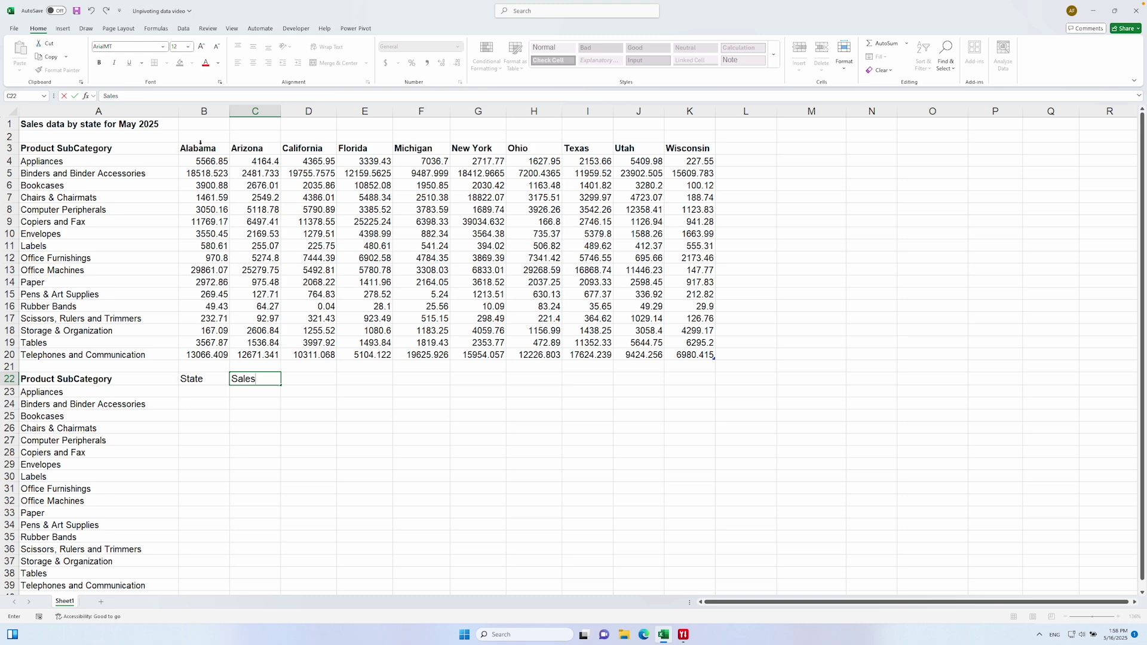
Copy the Alabama state header from the table
left_click(200, 144)
key("ctrl+shift+Right")
key("ctrl+c")
scroll(201, 155, "down", 2)
Fill B23:B39 with the state name Alabama
left_click(207, 320)
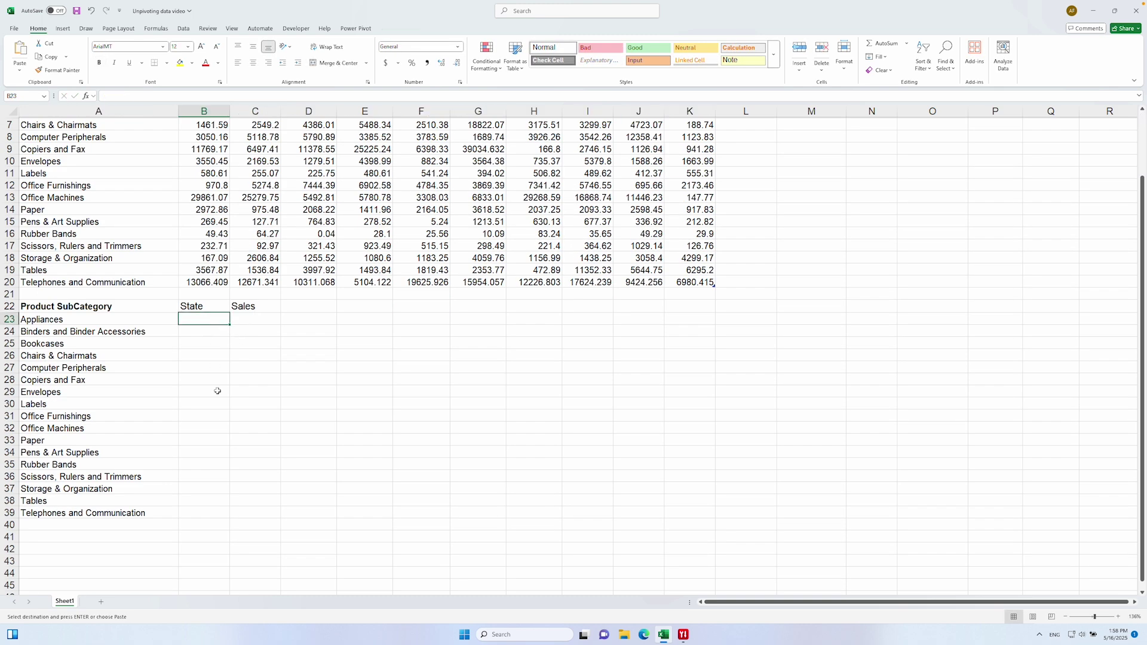
left_click(194, 512, "shift")
key("ctrl+v")
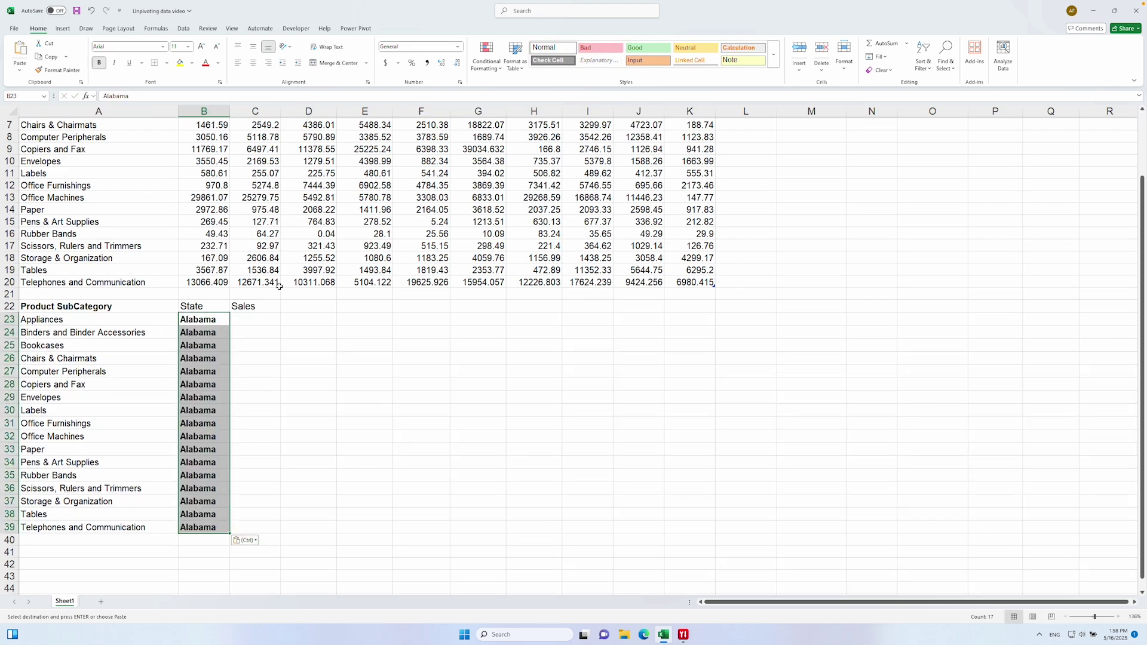
scroll(263, 211, "up", 1)
scroll(263, 211, "up", 3)
Paste Alabama's sales figures B4:B20 into C23 under Sales
left_click(204, 161)
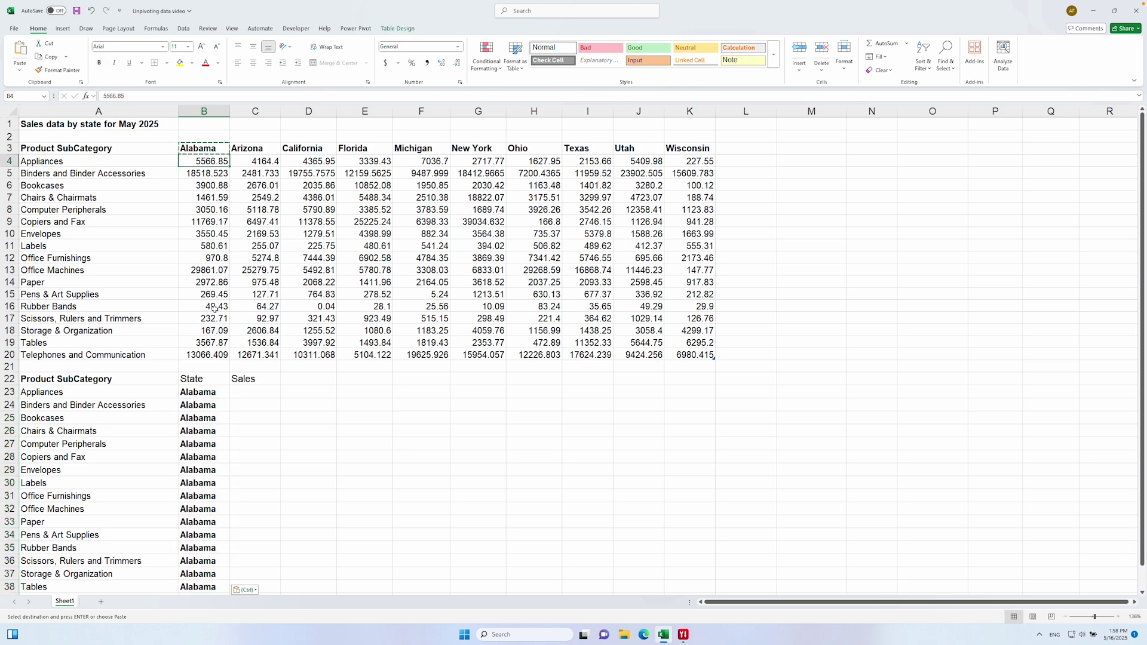
left_click(198, 360, "shift")
key("ctrl+c")
scroll(268, 359, "down", 2)
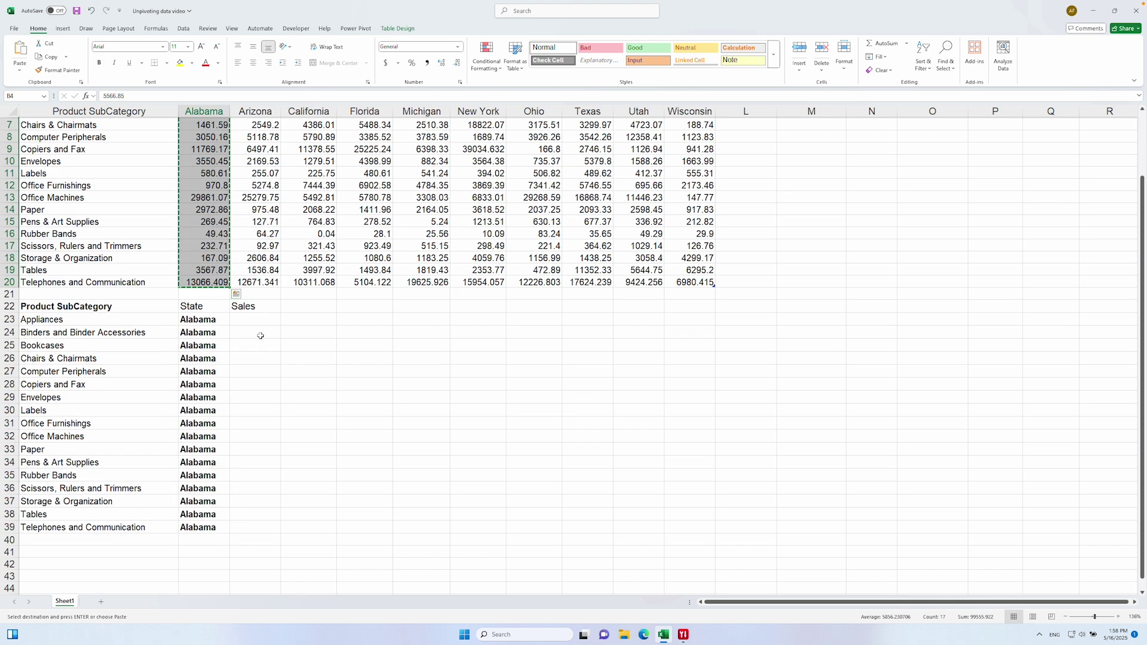
left_click(254, 321)
key("ctrl+v")
Repeat the subcategory list A23:A39 starting at A40
left_click(76, 318)
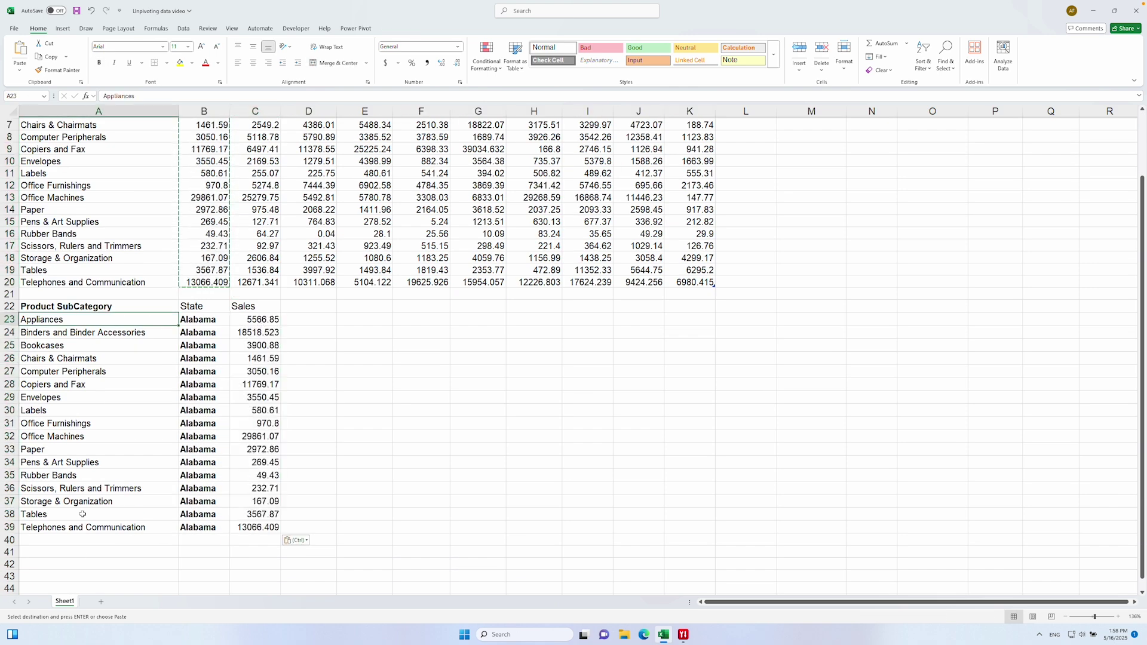
left_click(86, 527, "shift")
key("ctrl+c")
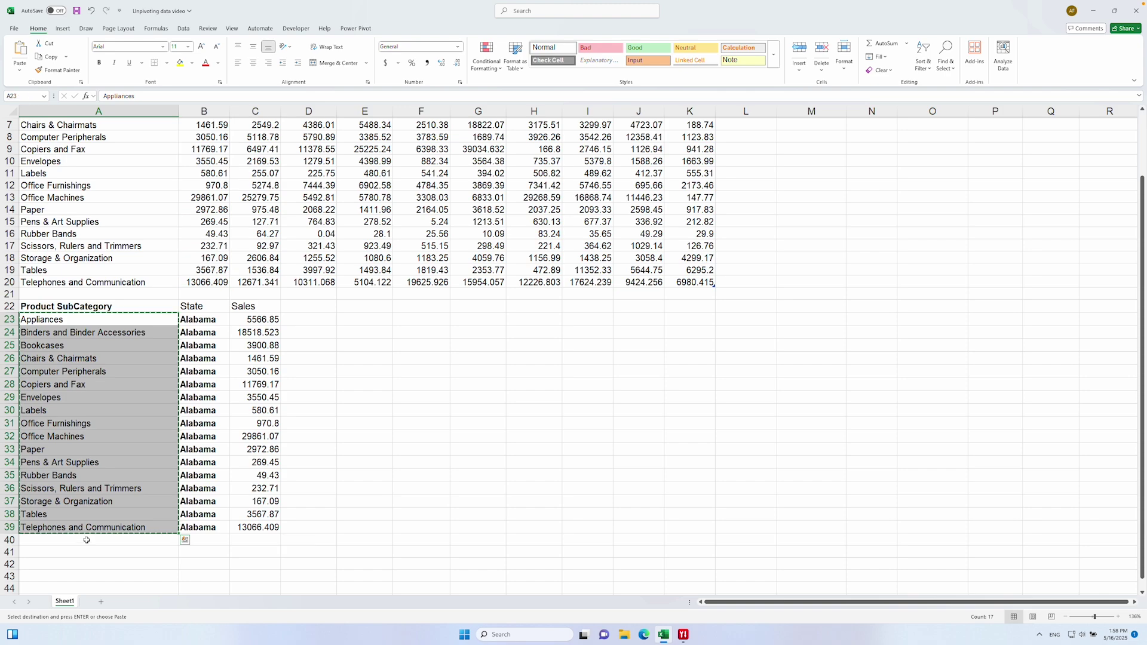
left_click(130, 543)
key("ctrl+v")
scroll(256, 180, "up", 2)
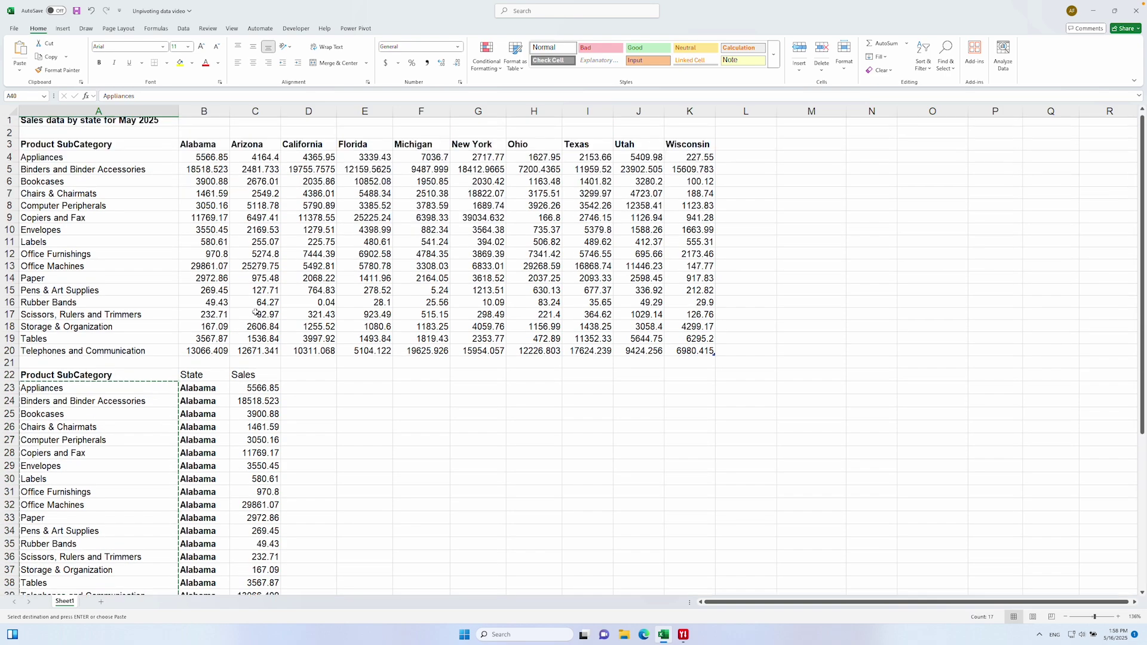
left_click(255, 148)
Fill B40:B56 with the state name Arizona
scroll(305, 338, "down", 4)
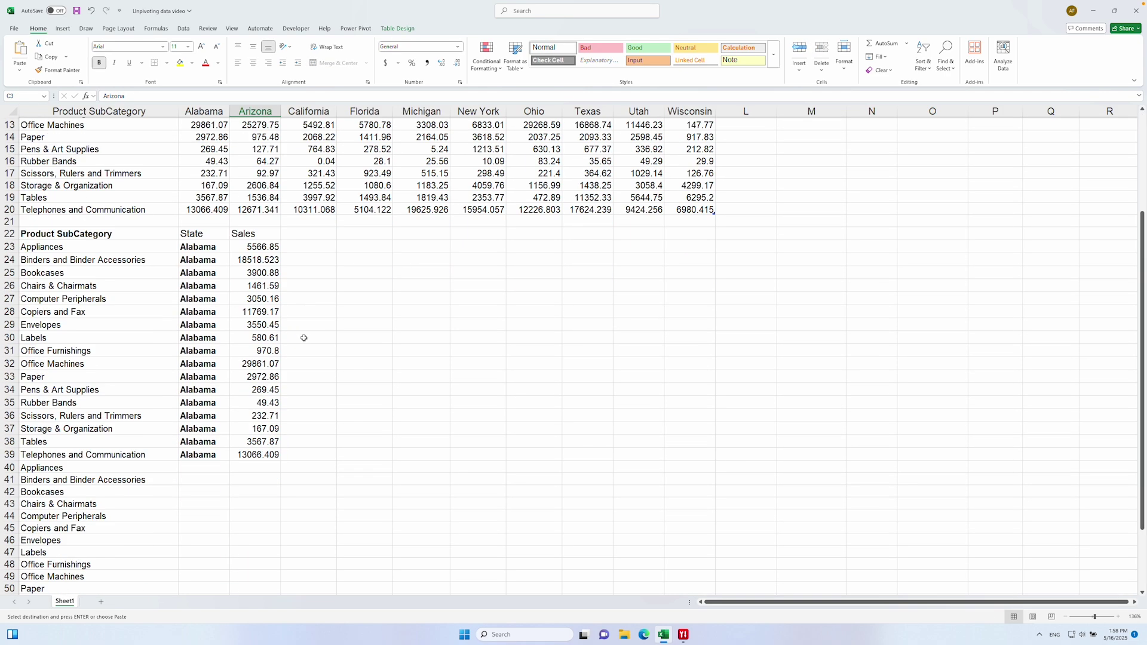
left_click(202, 468)
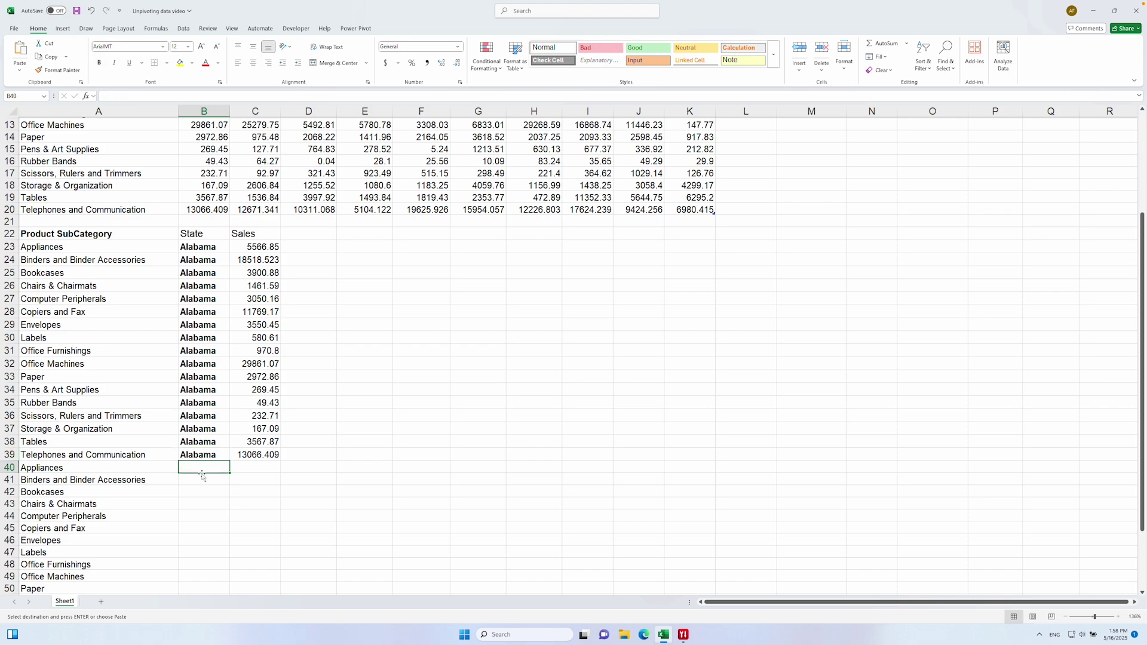
scroll(200, 478, "down", 4)
left_click(190, 513, "shift")
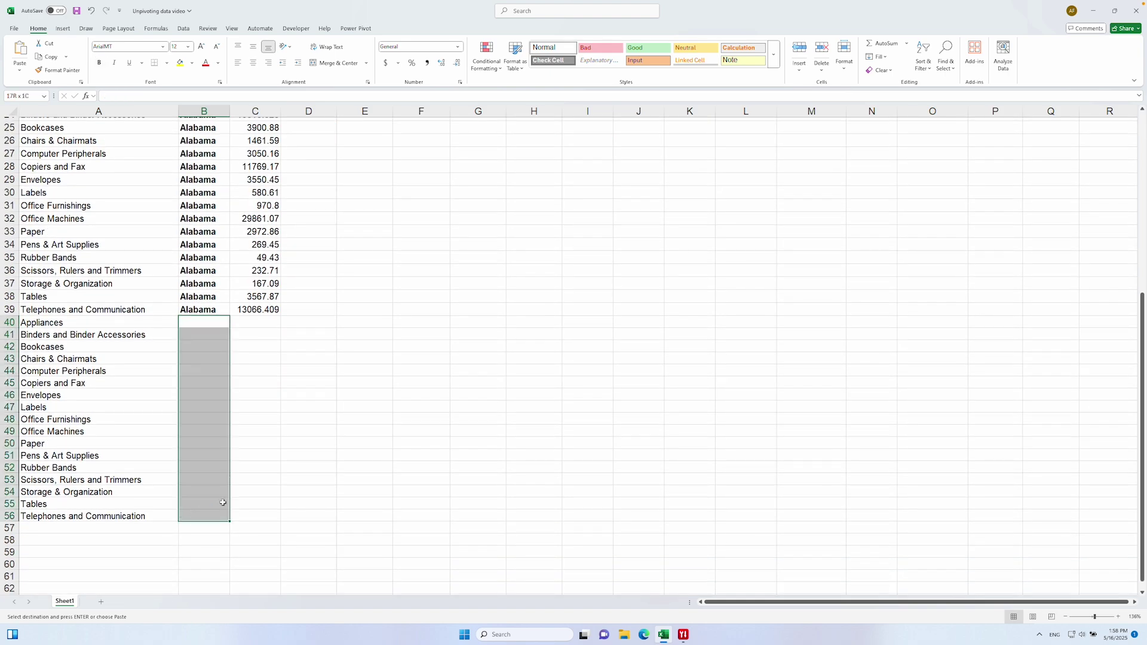
key("ctrl+v")
scroll(256, 479, "up", 5)
scroll(342, 169, "up", 3)
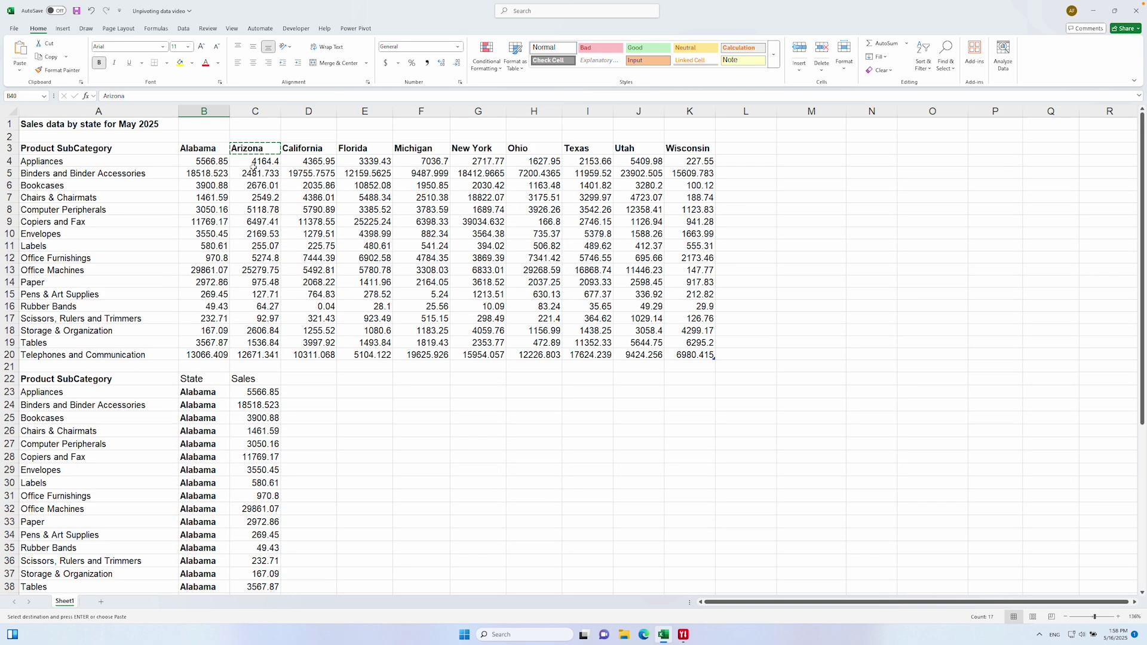
Paste Arizona's sales figures C4:C20 into C40 beside the Arizona rows
left_click(258, 162)
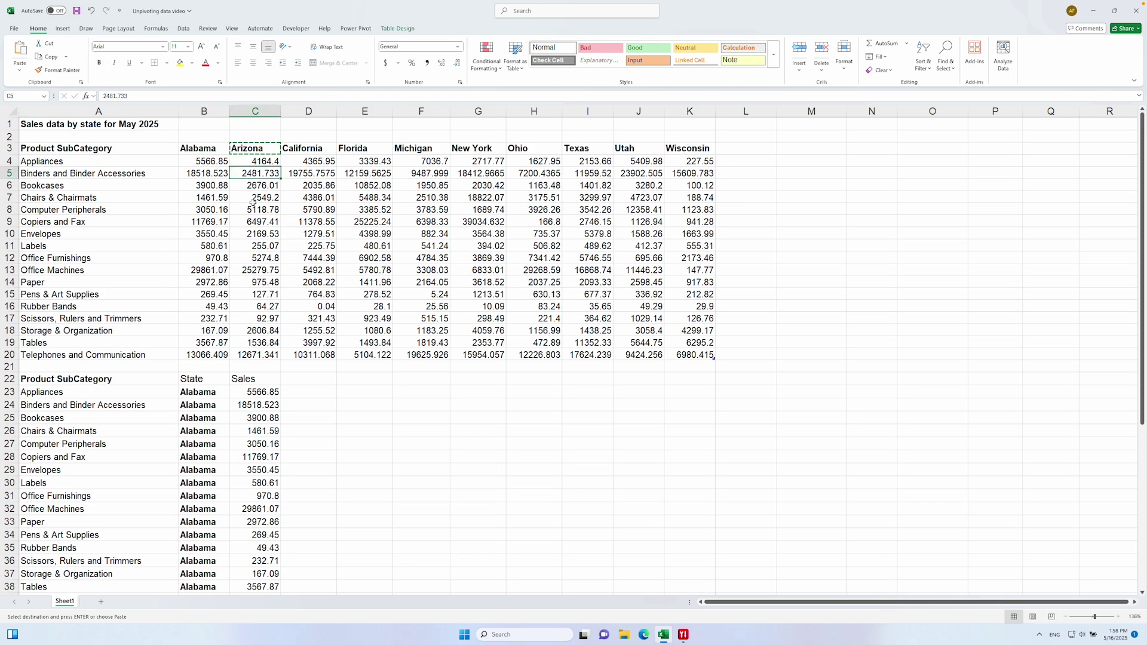
left_click(255, 356, "shift")
key("ctrl+c")
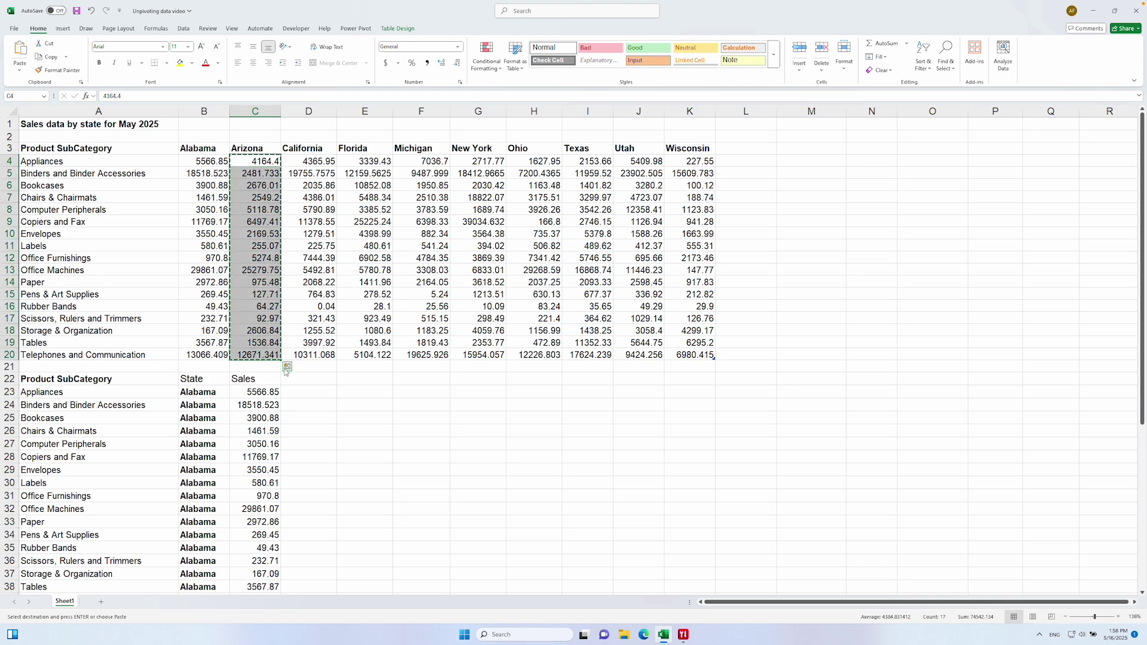
scroll(278, 414, "down", 4)
left_click(255, 468)
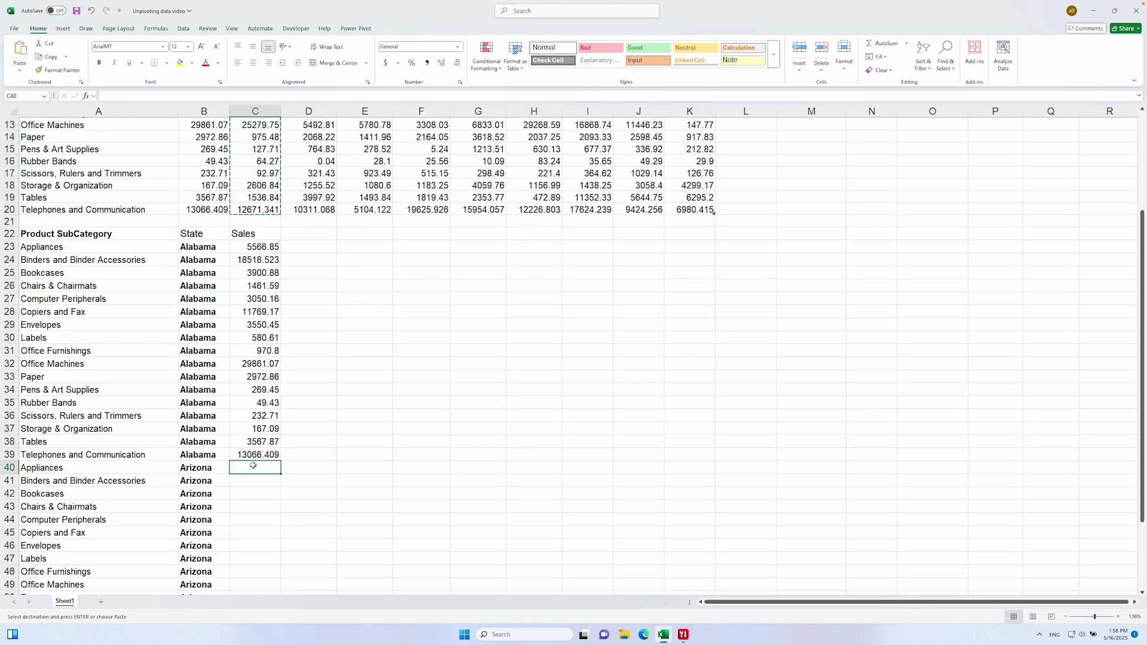
key("ctrl+v")
scroll(301, 456, "down", 1)
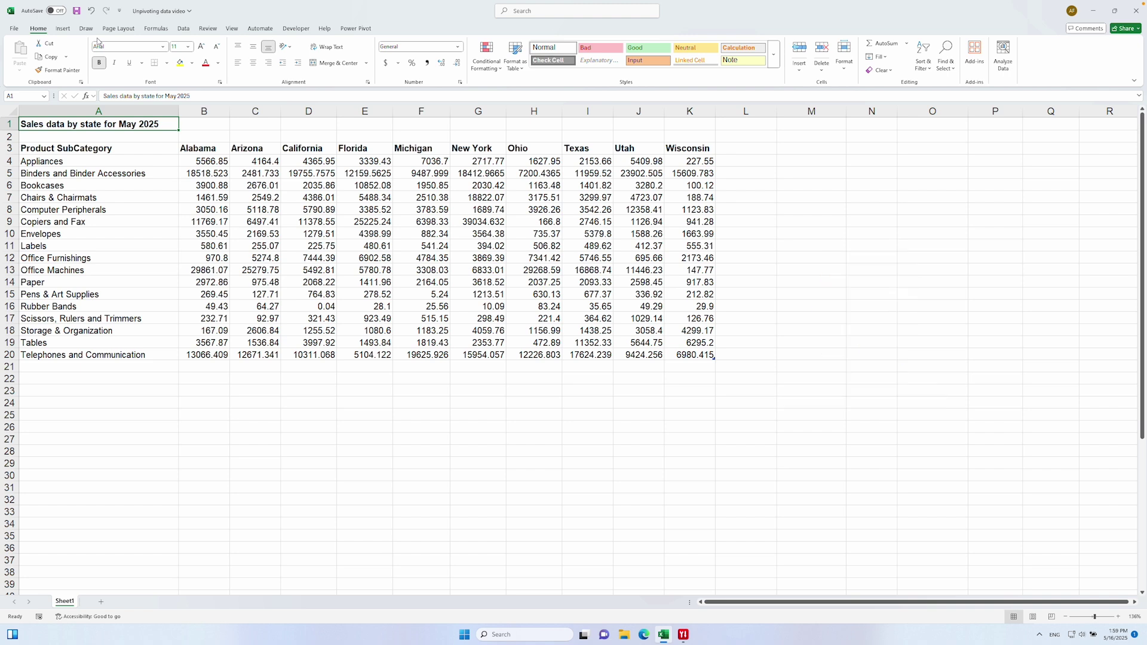
Show the Data tab's import and transform commands on the ribbon
left_click(184, 29)
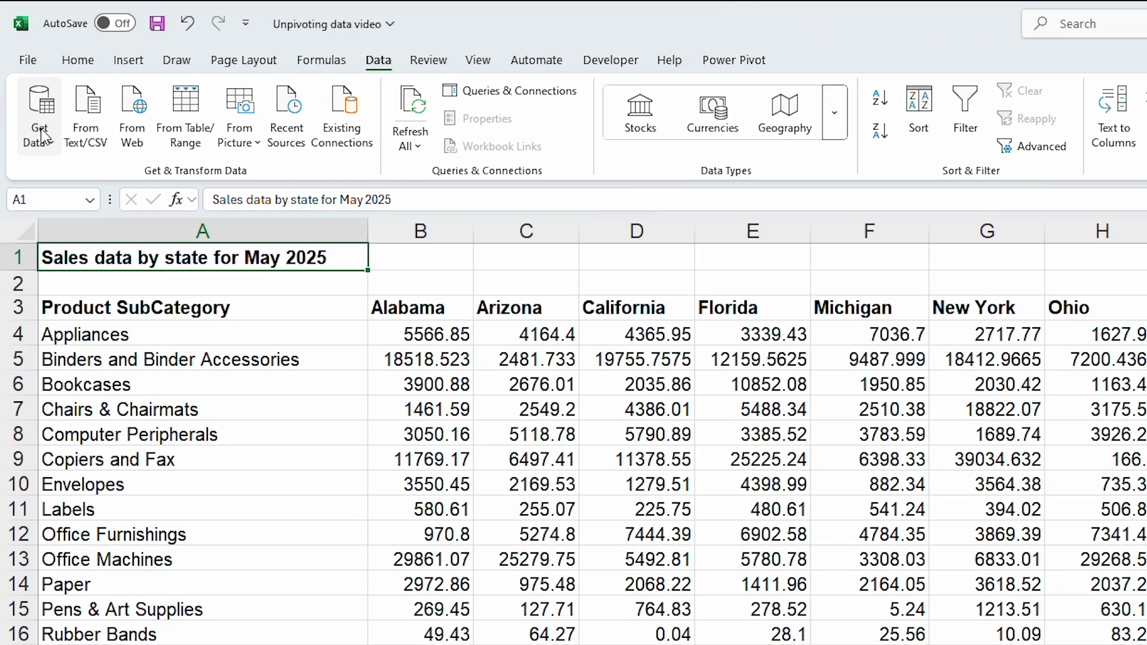
Import Table1103 from the Unpivoting data video workbook into Power Query via From Excel Workbook
left_click(26, 78)
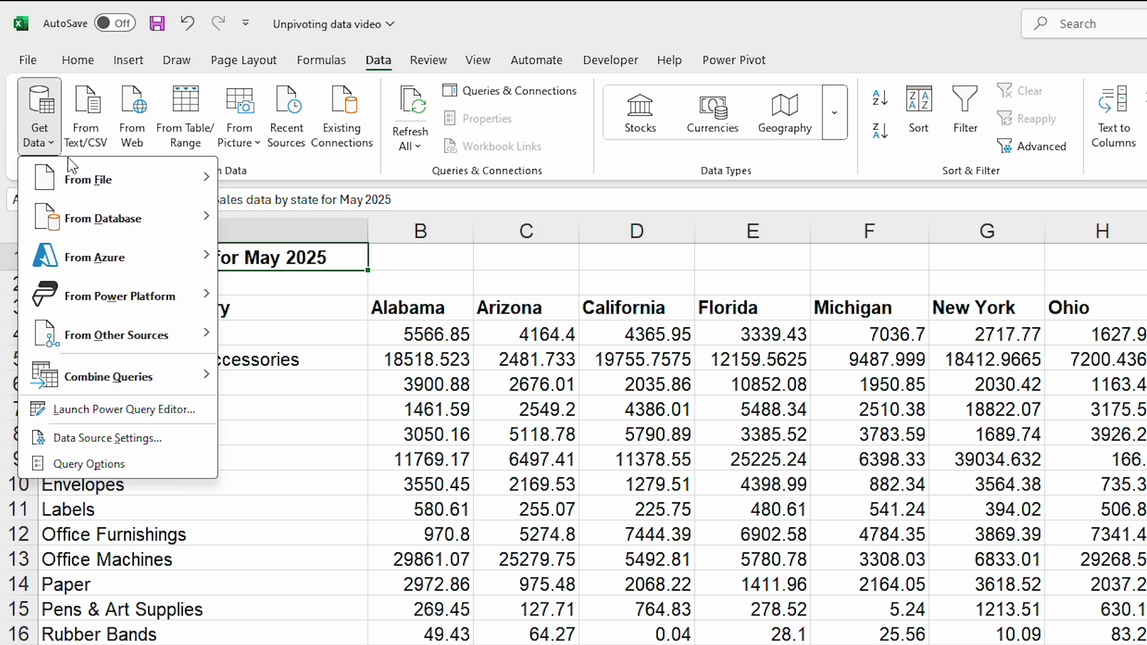
mouse_move(202, 190)
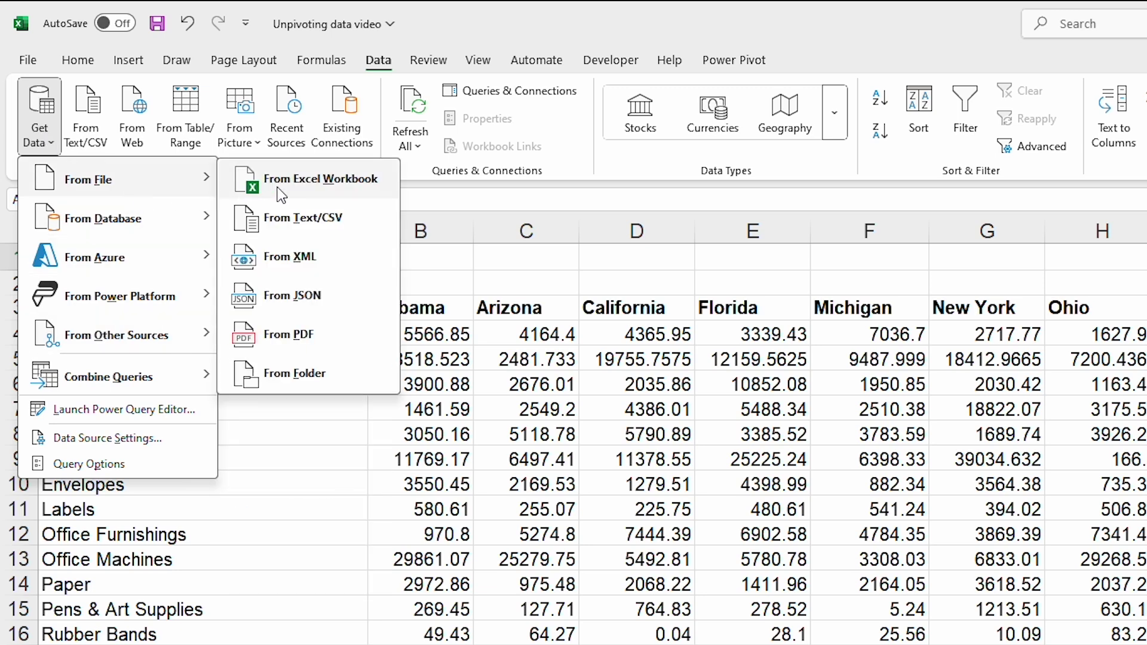
left_click(317, 182)
double_click(220, 179)
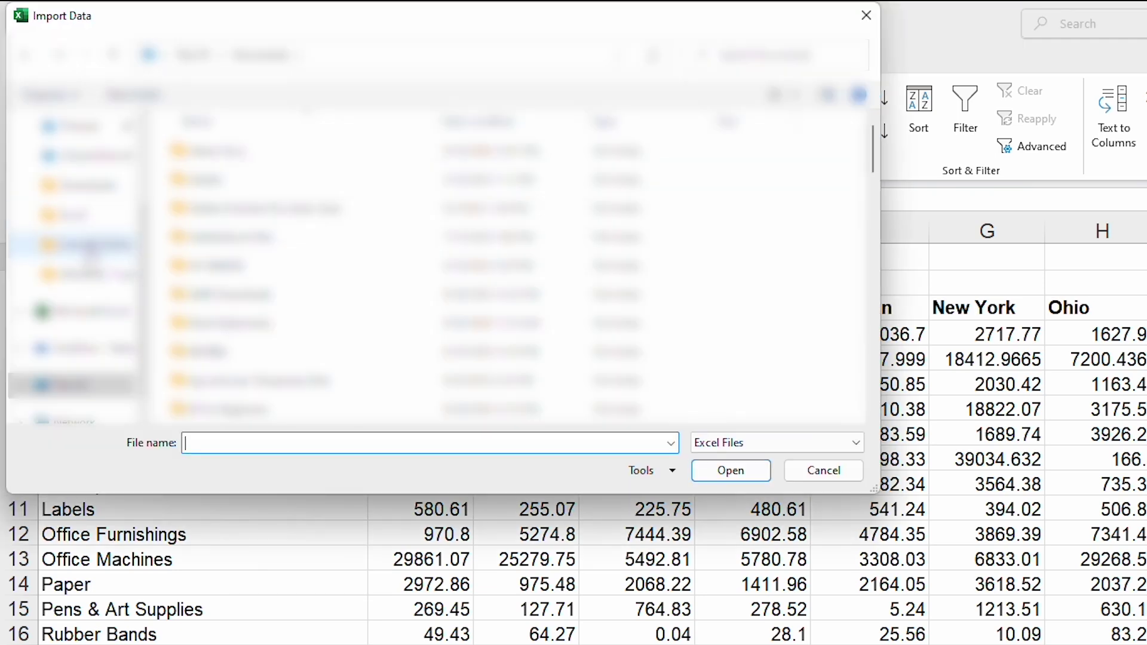
left_click(271, 295)
double_click(271, 295)
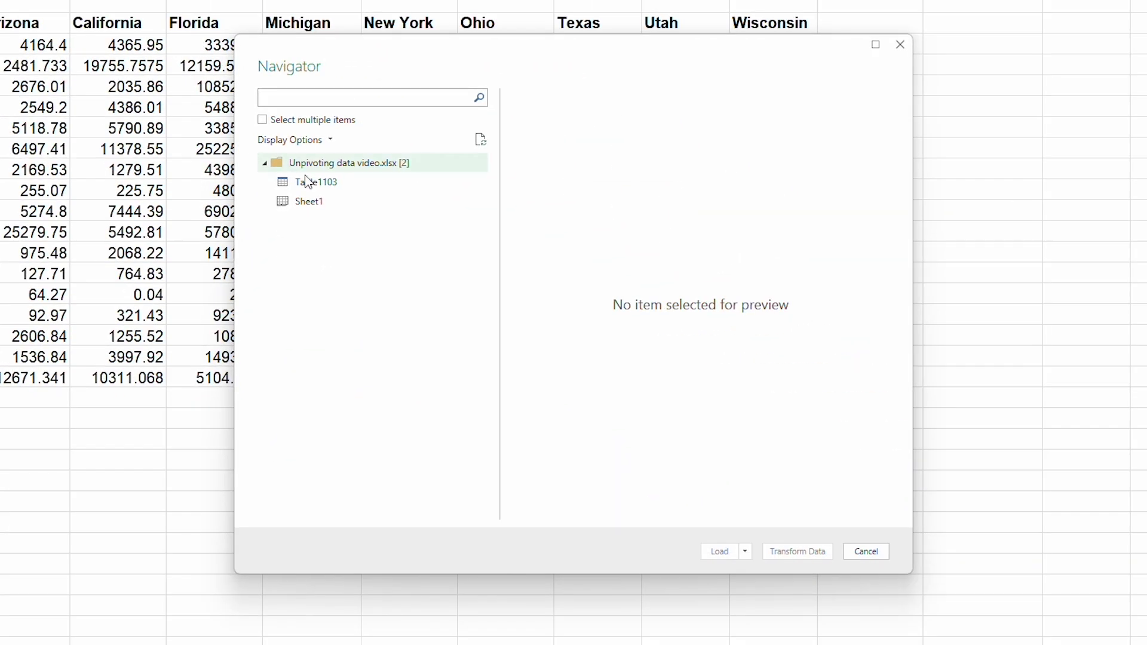
left_click(320, 183)
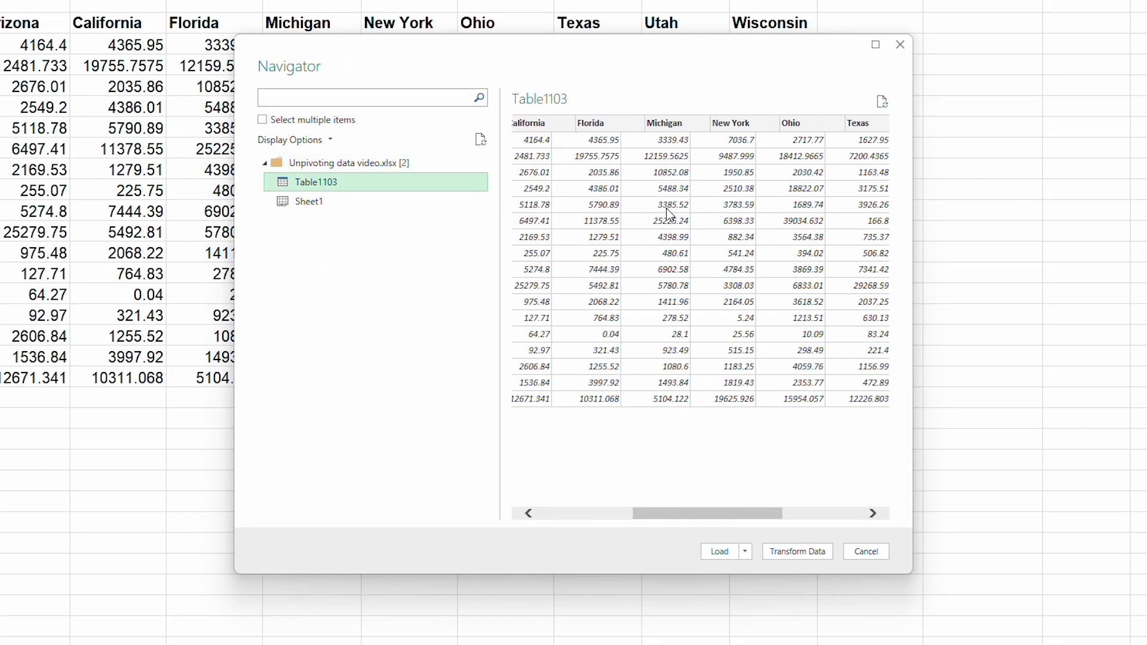
left_click(788, 553)
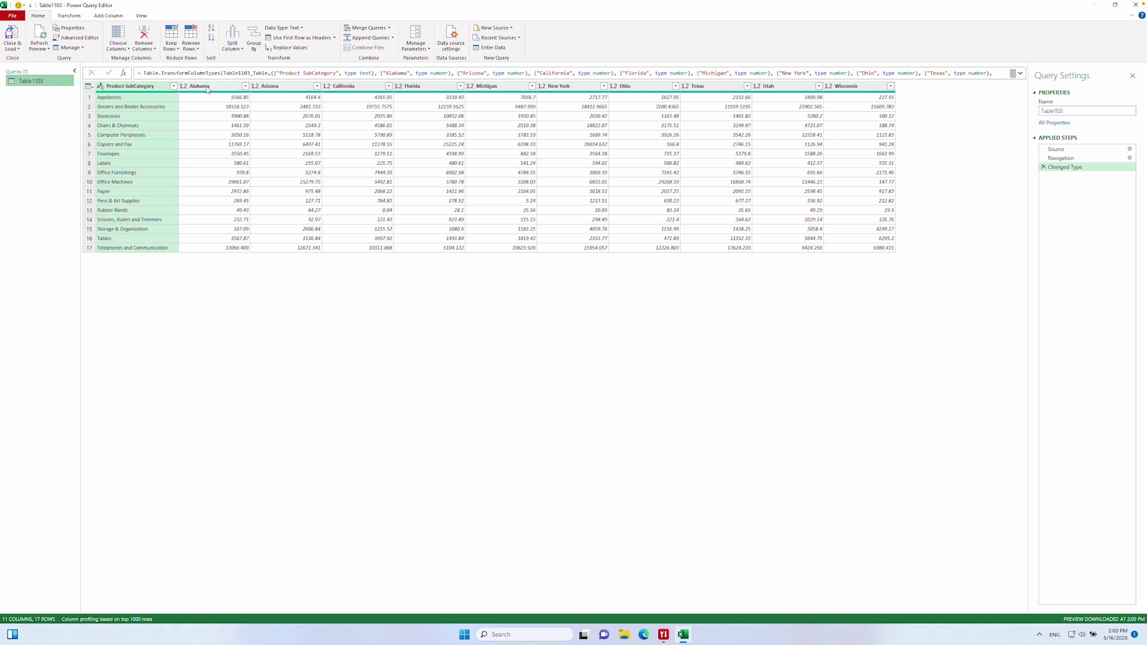
Select the Alabama through Wisconsin columns and unpivot them into Attribute and Value
left_click(208, 87)
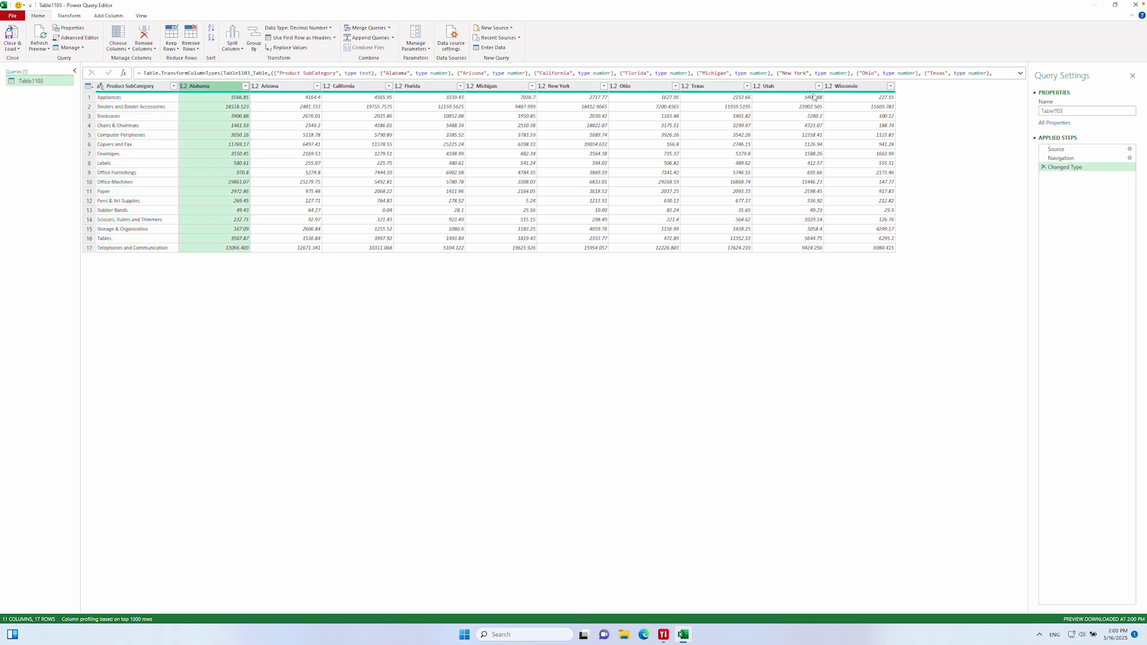
left_click(849, 88, "shift")
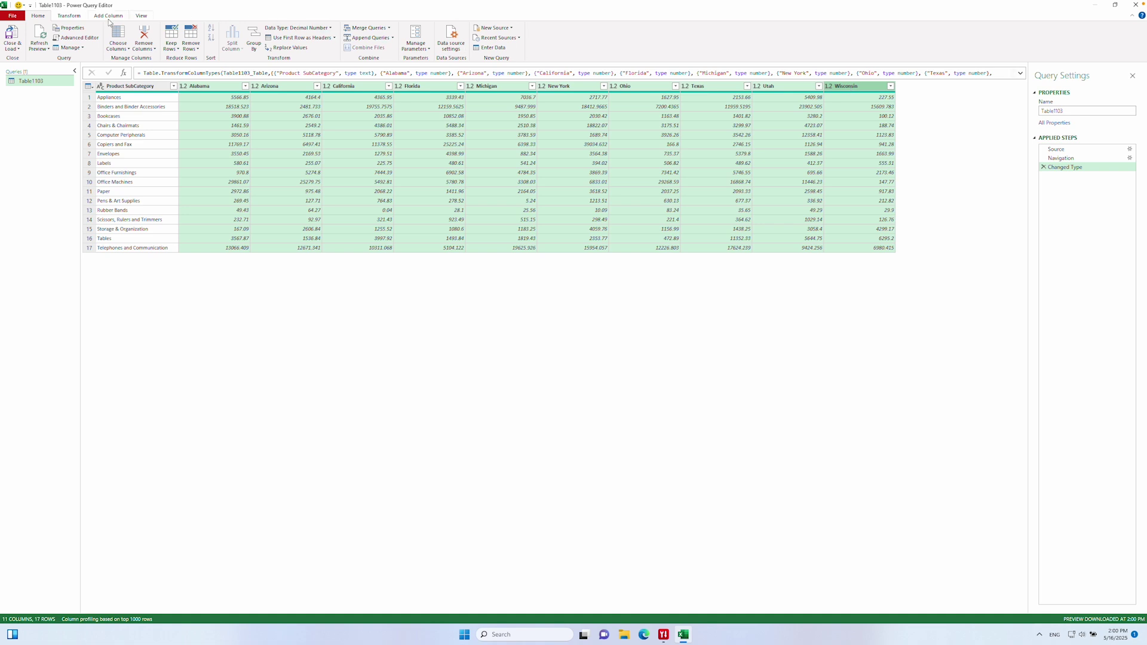
left_click(75, 17)
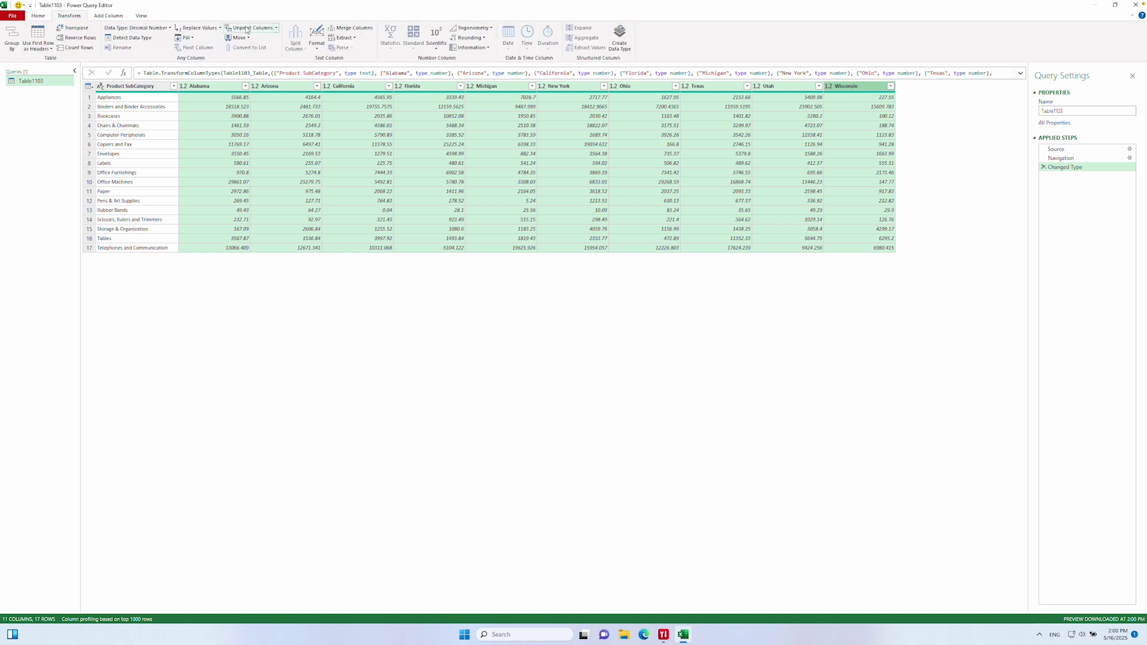
left_click(245, 29)
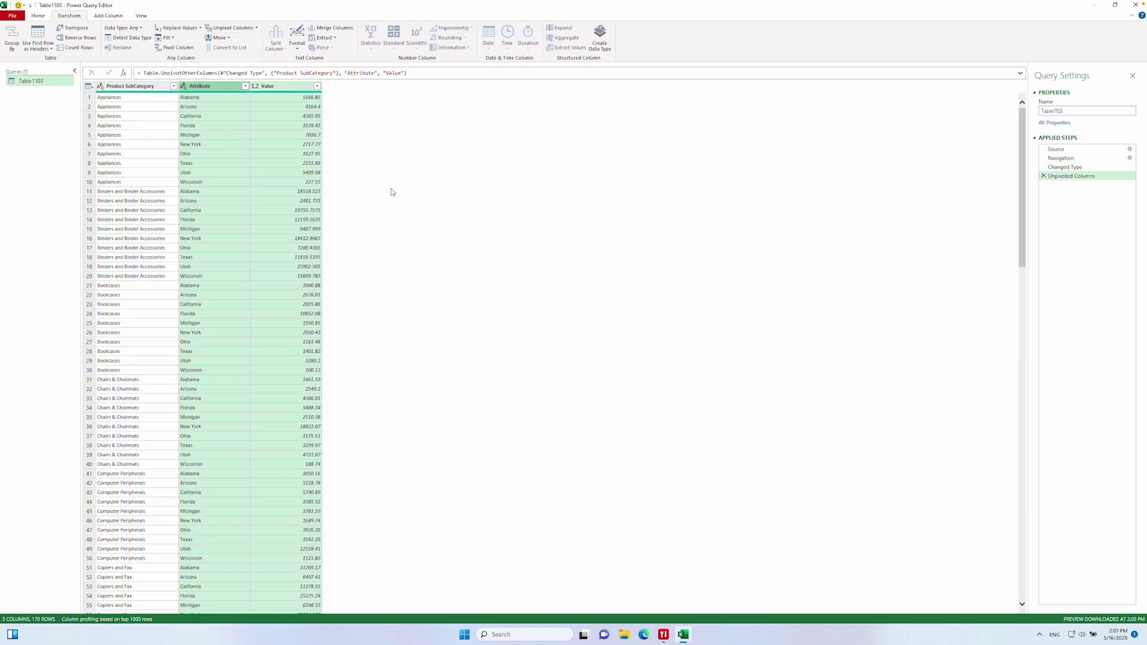
left_click(42, 18)
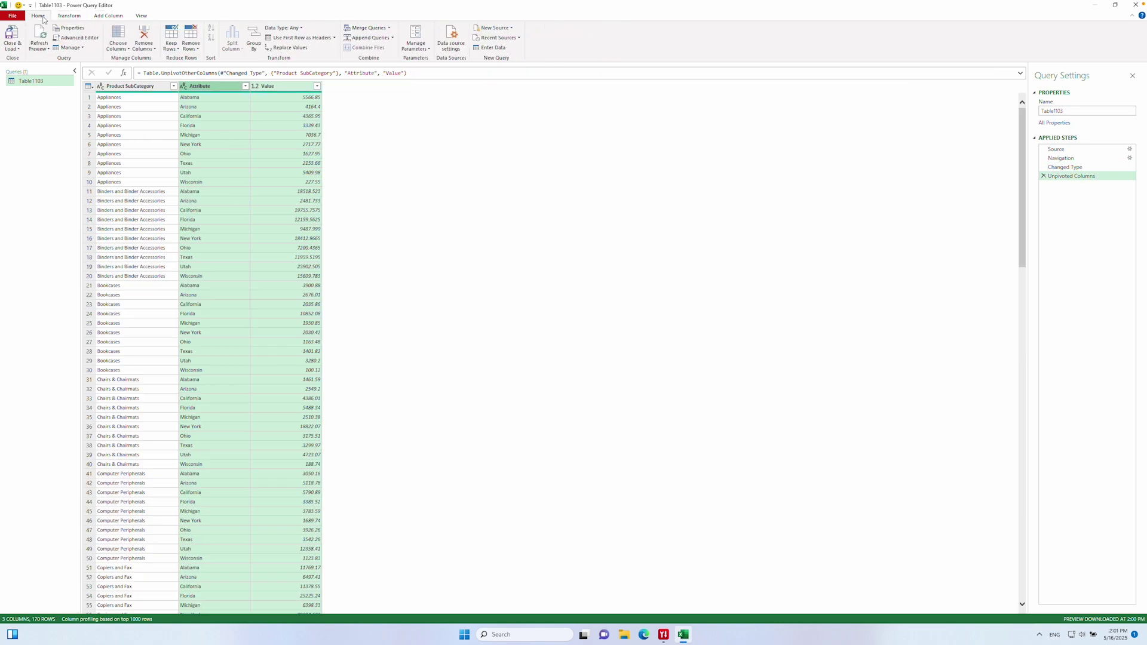
Close & Load the unpivoted query back into Excel
left_click(18, 37)
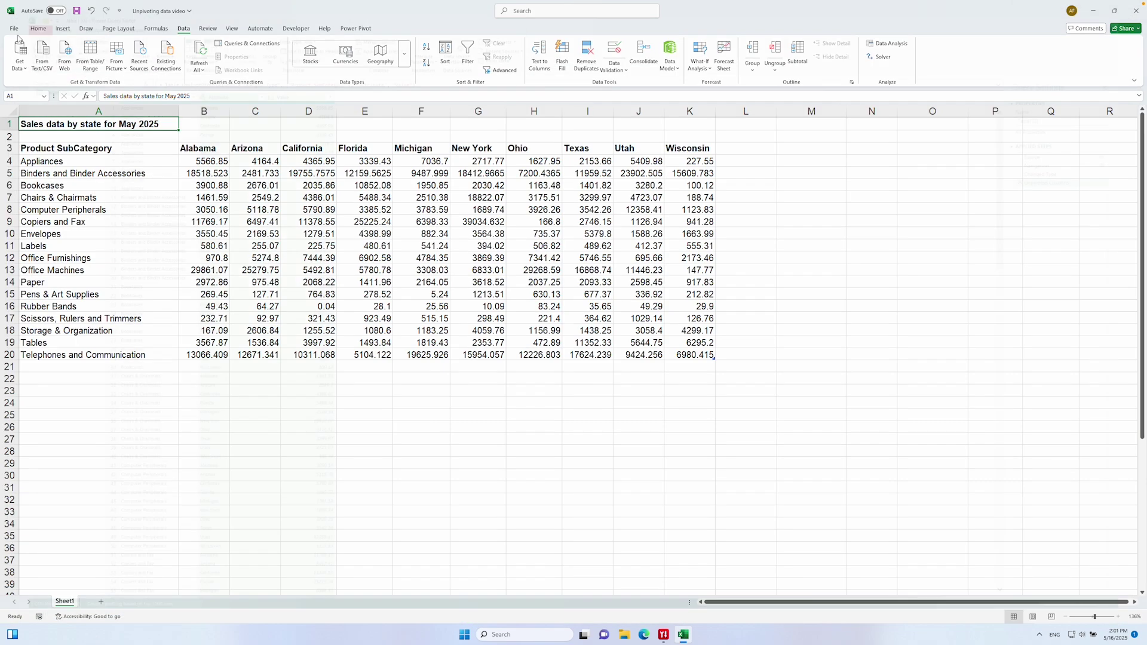